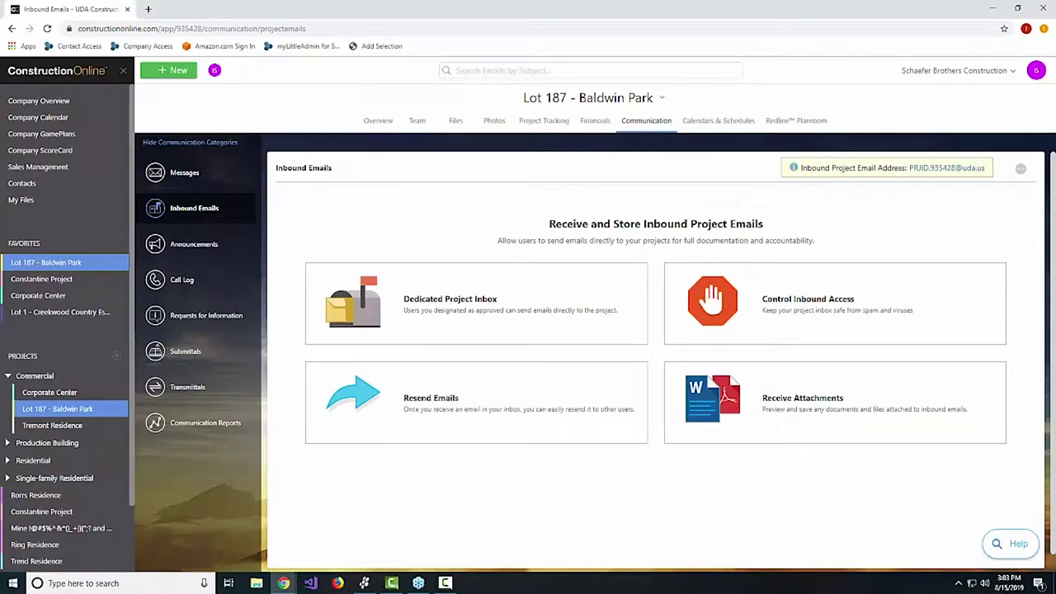
# Go to the Company Overview's Recent & Upcoming page, then open the company Communication Messages.
pyautogui.click(45, 103)
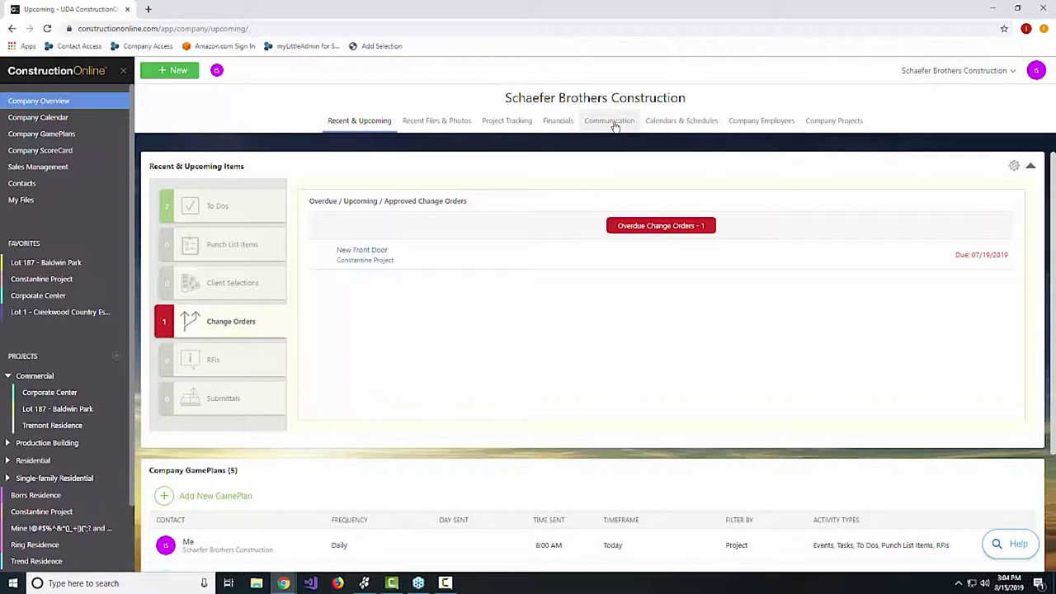
pyautogui.click(612, 122)
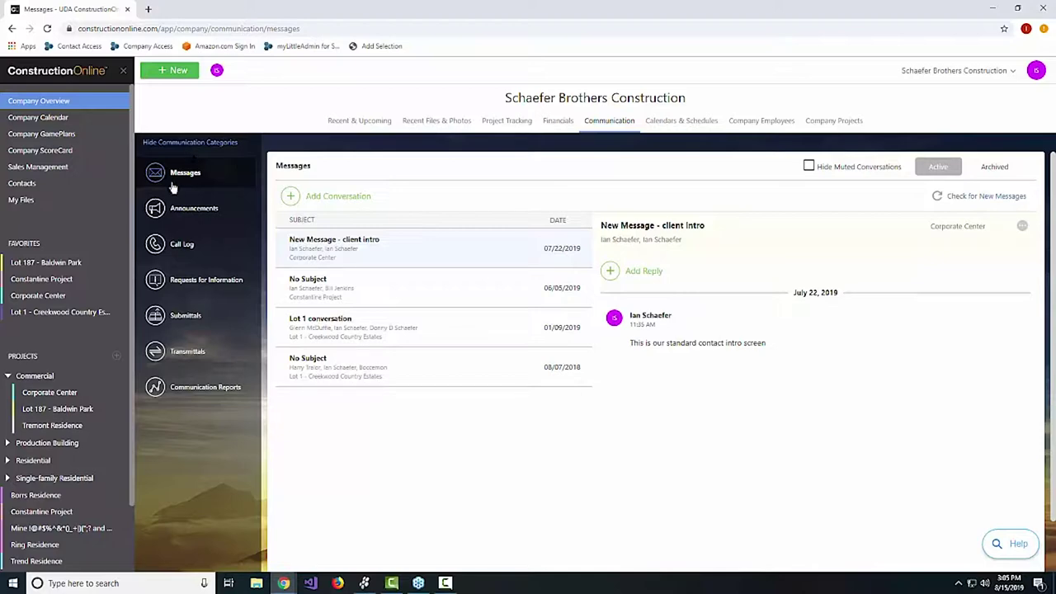
# Open the Lot 187 - Baldwin Park project and its Communication section.
pyautogui.click(51, 264)
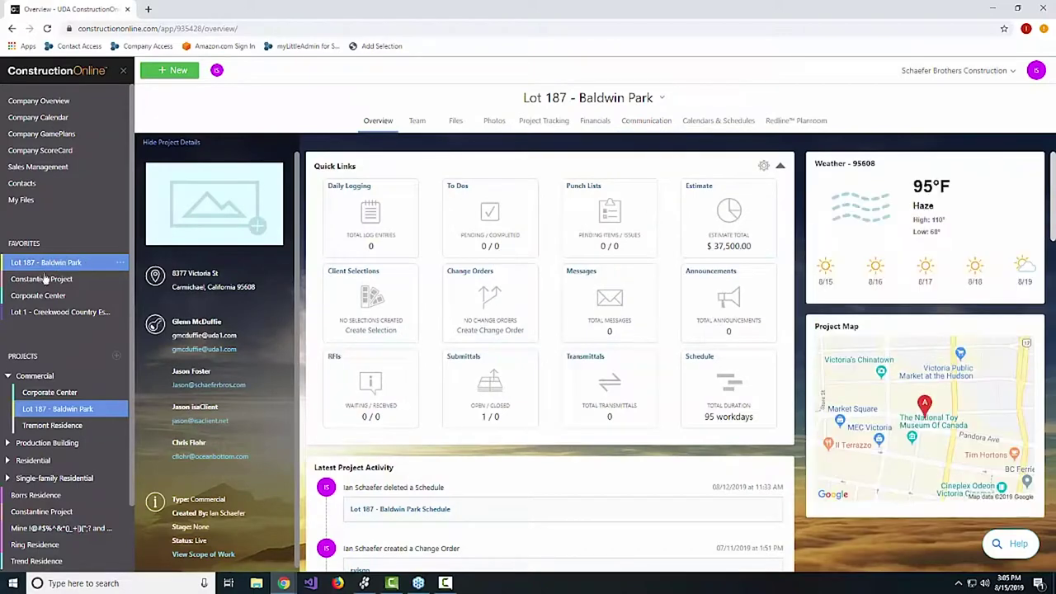
pyautogui.click(637, 124)
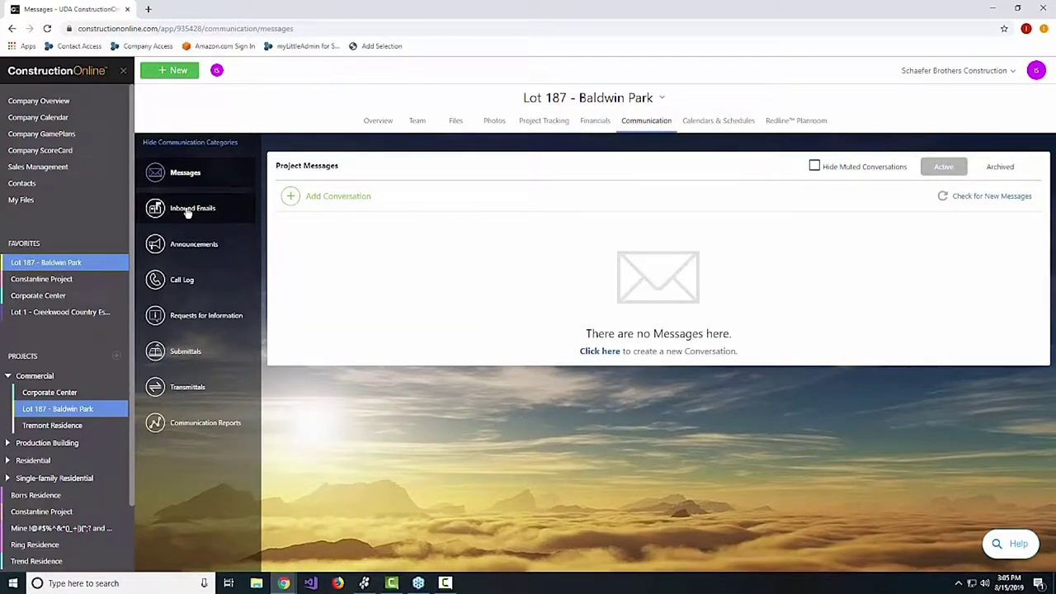
# Show Lot 187 - Baldwin Park's Inbound Emails page with its inbound project email address.
pyautogui.click(188, 211)
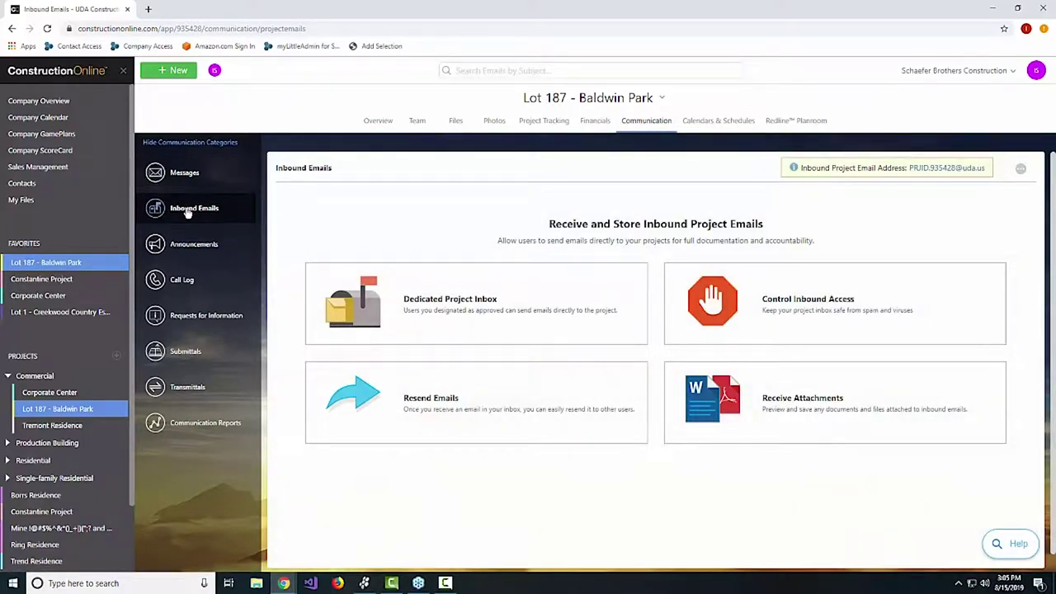
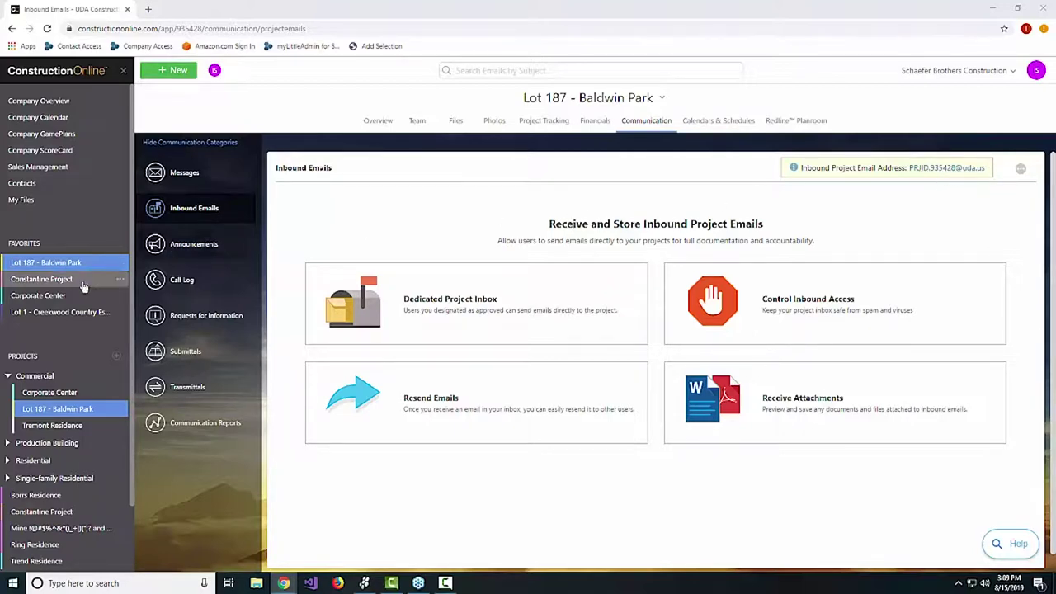
# Return to Lot 187 - Baldwin Park, reload Inbound Emails, and start a mail to its inbound address.
pyautogui.click(39, 295)
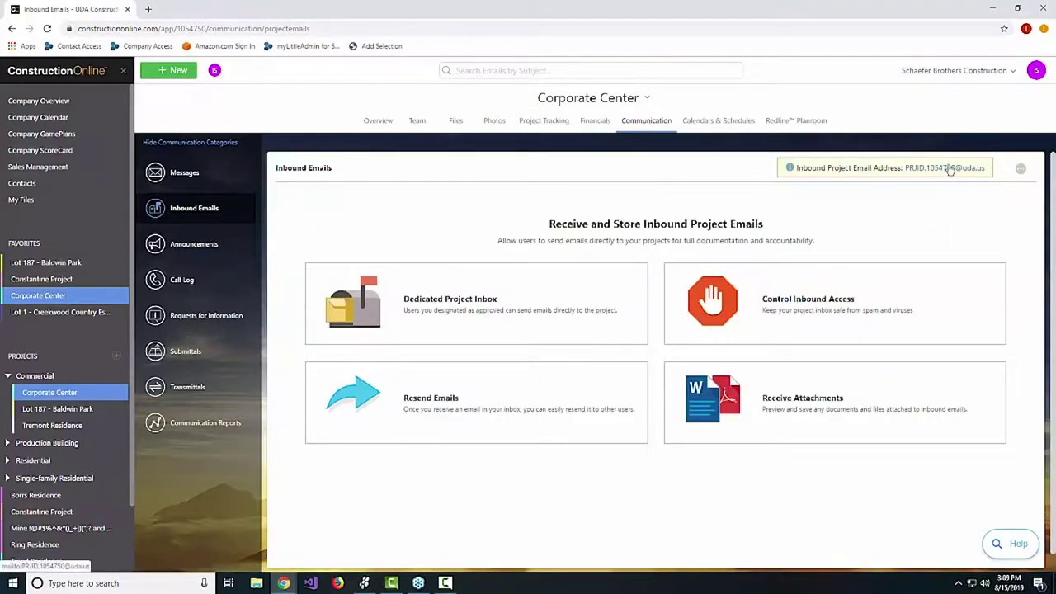
pyautogui.click(89, 313)
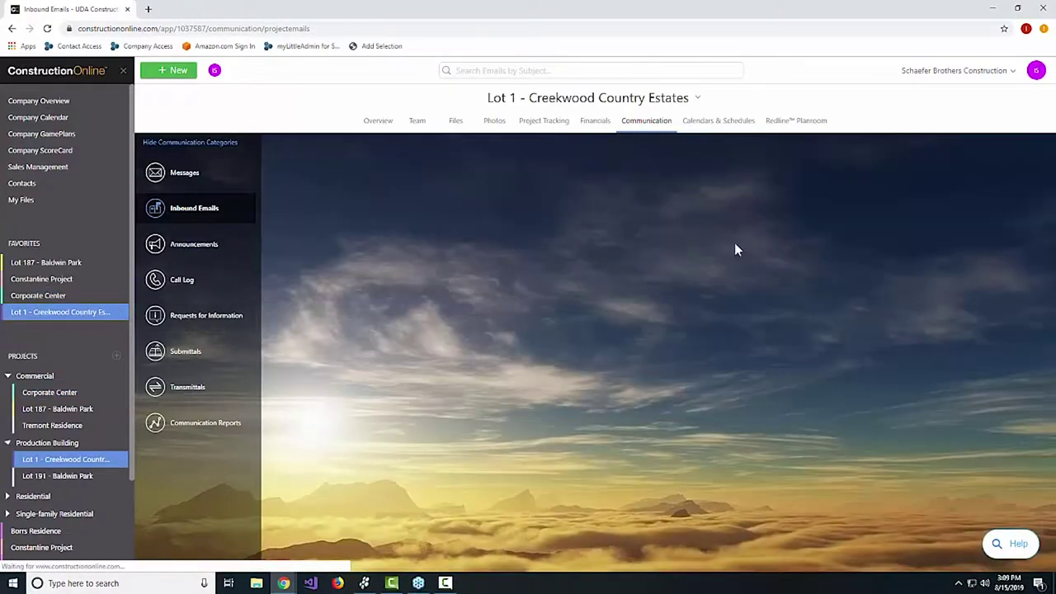
pyautogui.click(41, 262)
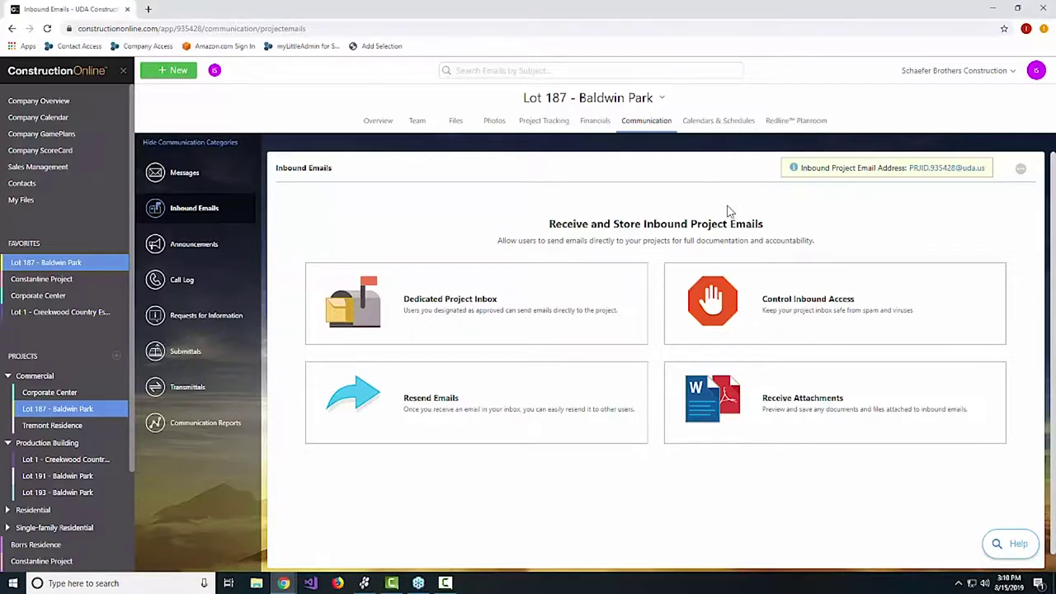
pyautogui.press('F5')
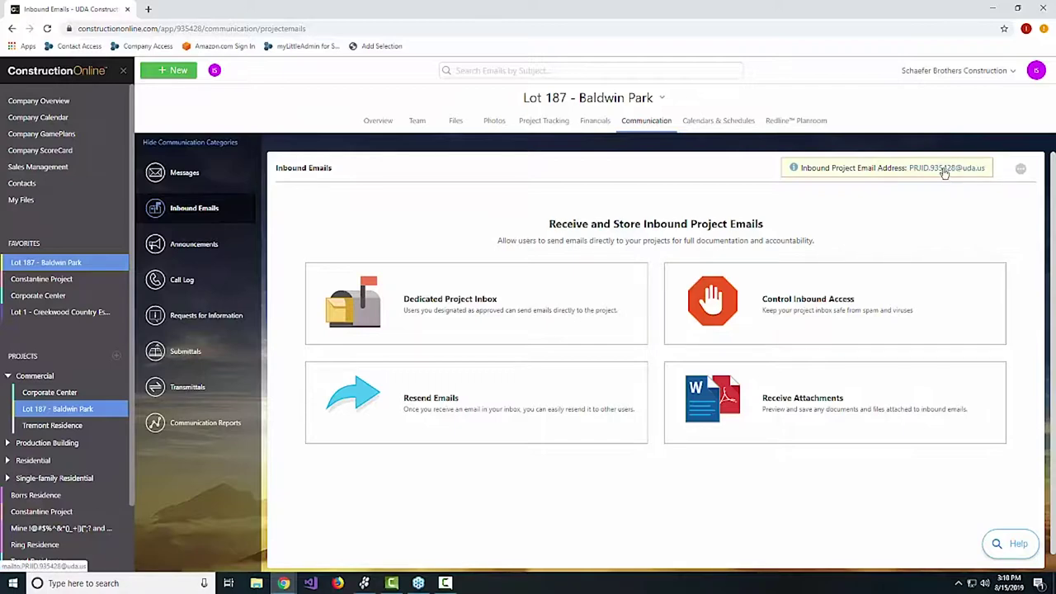
pyautogui.click(945, 169)
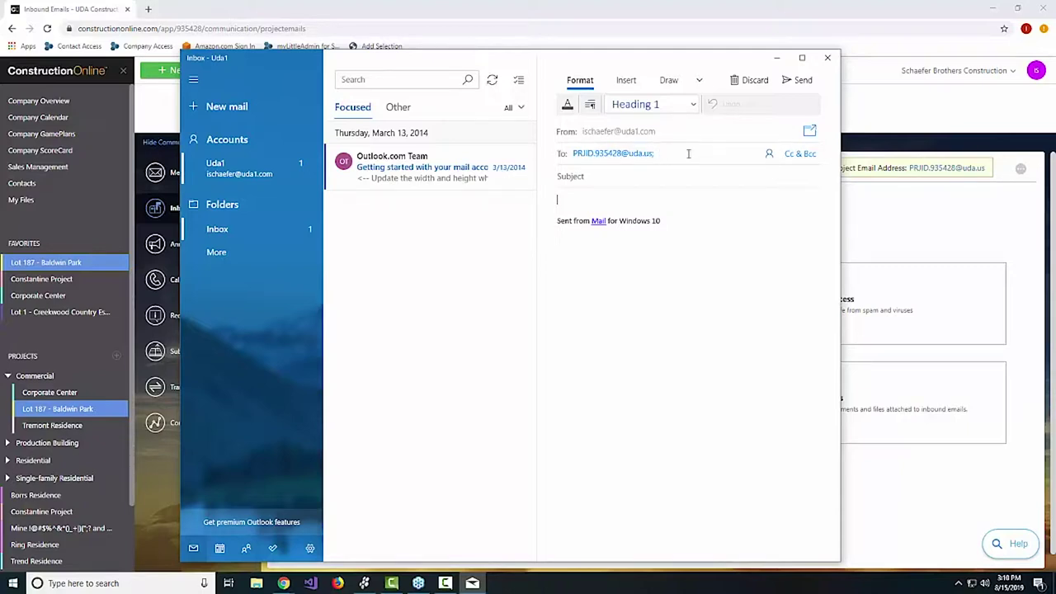
# Select the inbound address in the draft's To field and bring the Gmail Approved Senders thread into view.
pyautogui.moveTo(576, 154); pyautogui.dragTo(642, 155)
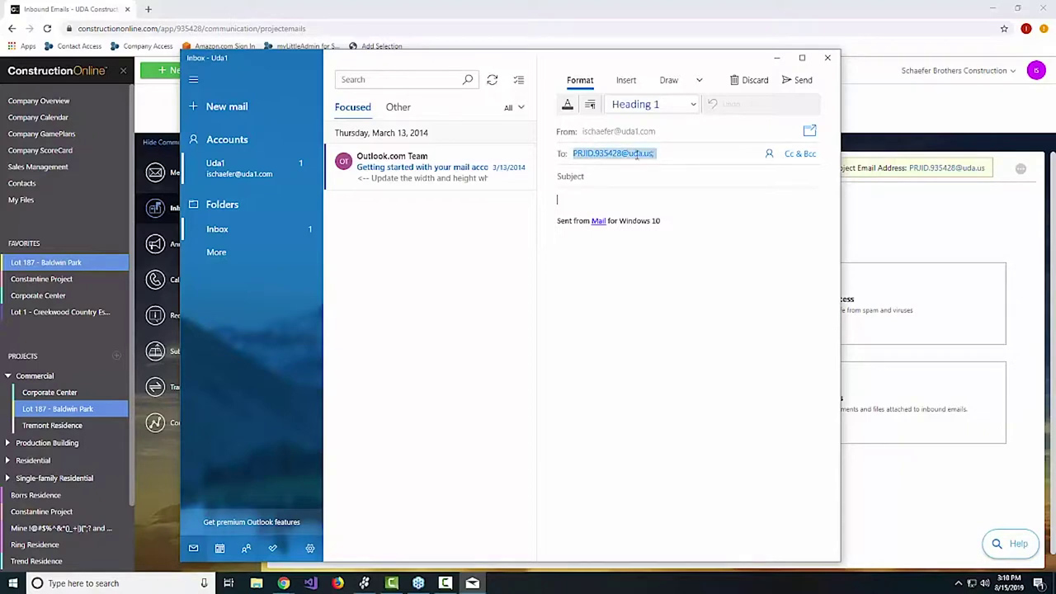
pyautogui.click(753, 158)
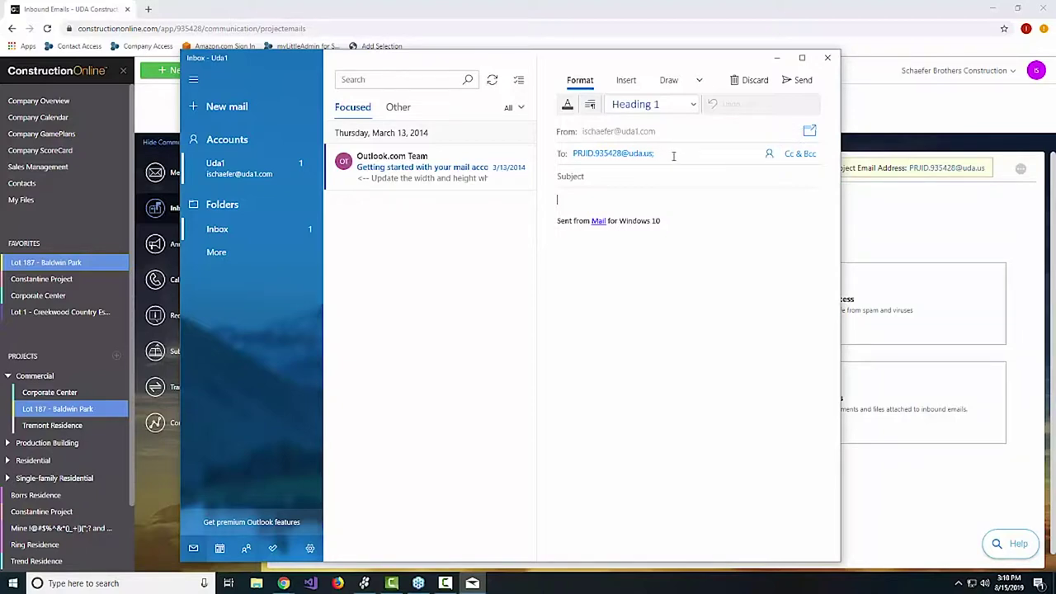
pyautogui.click(660, 153)
pyautogui.click(657, 153)
pyautogui.click(592, 153)
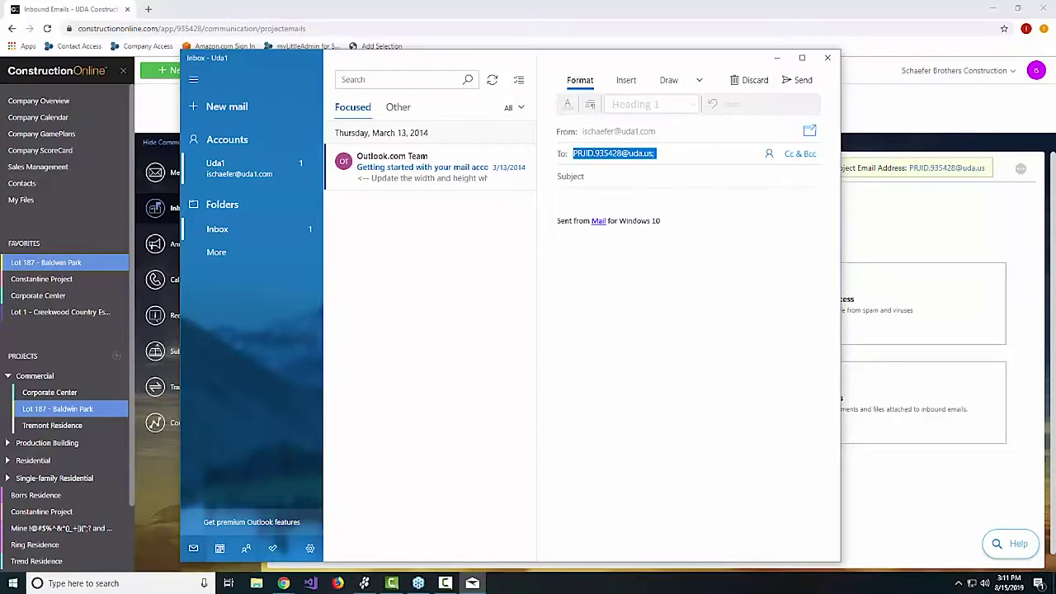
pyautogui.moveTo(1055, 65); pyautogui.dragTo(325, 72)
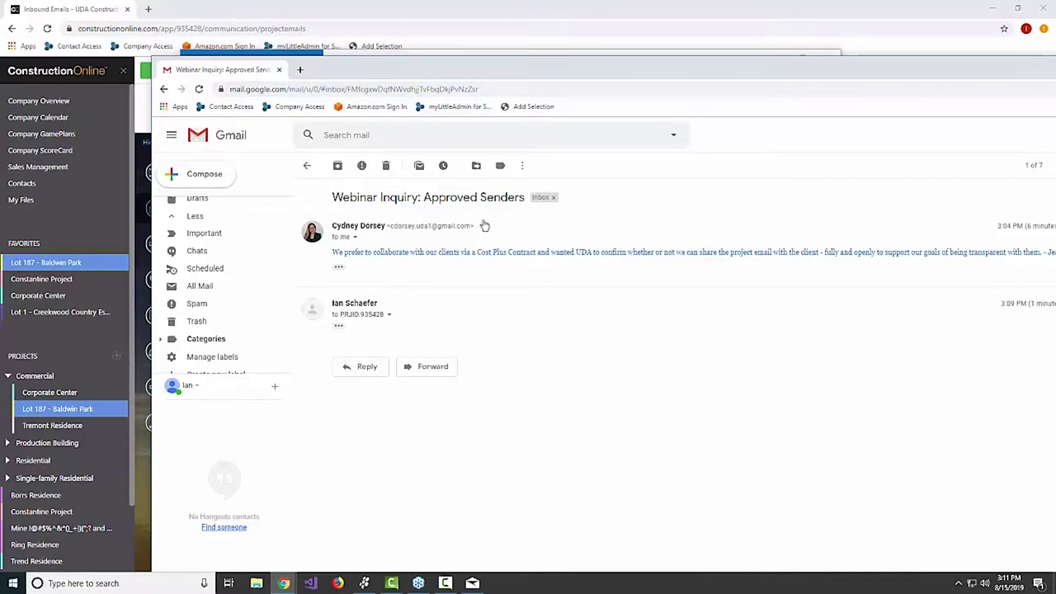
# Forward 'Webinar Inquiry: Approved Senders' to the pasted Lot 187 inbound address, then close Gmail.
pyautogui.click(426, 368)
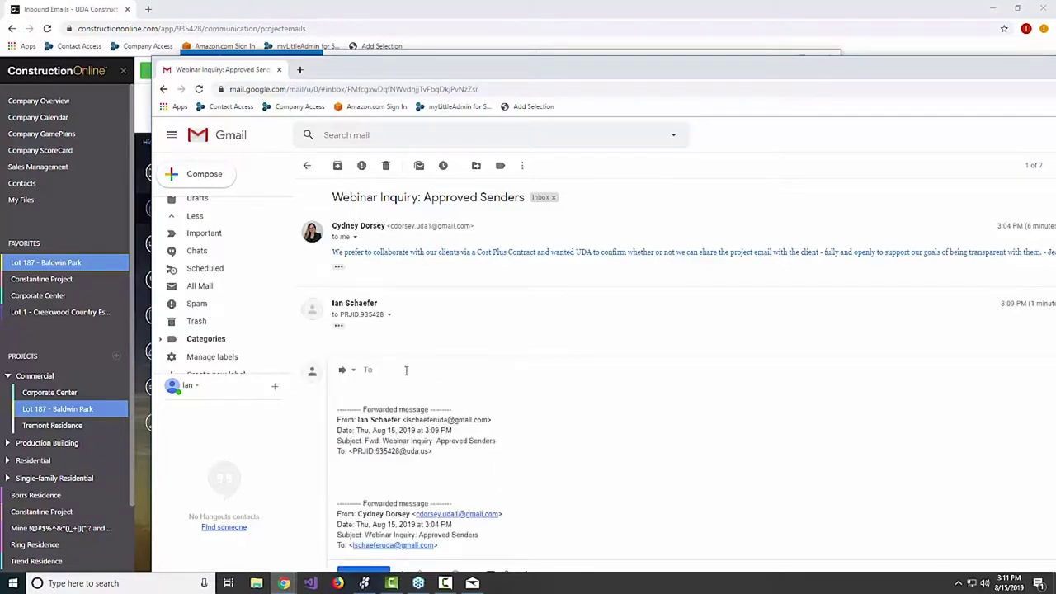
pyautogui.hotkey('ctrl', 'v')
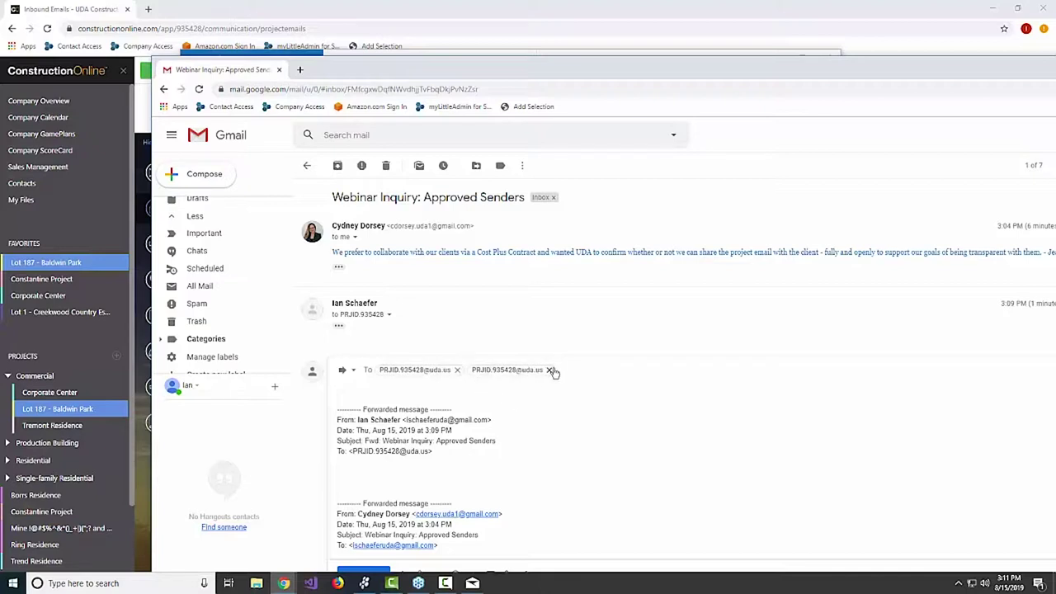
pyautogui.click(549, 370)
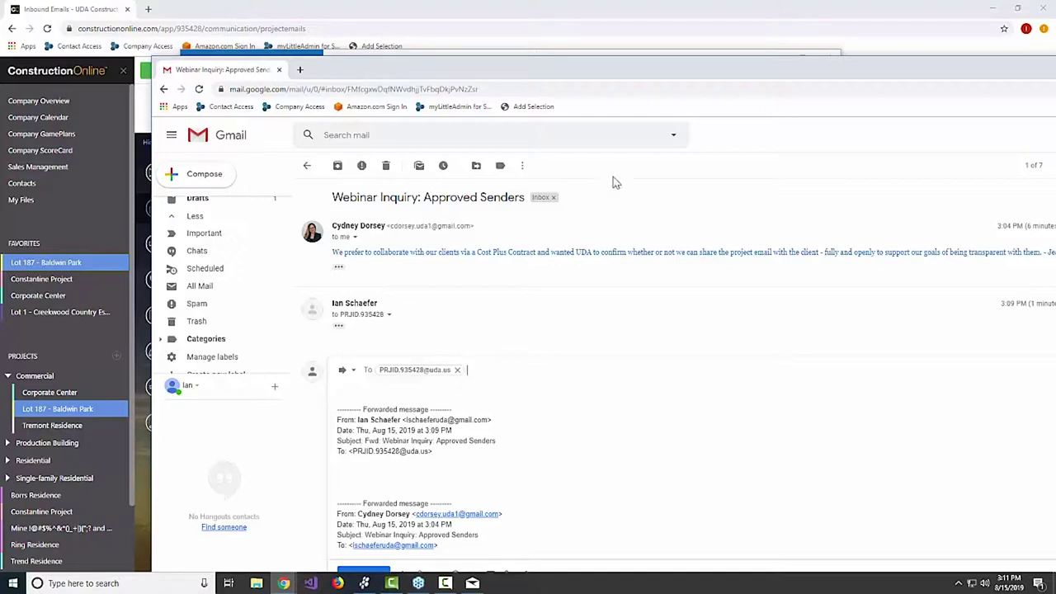
pyautogui.scroll(-2, 456, 512)
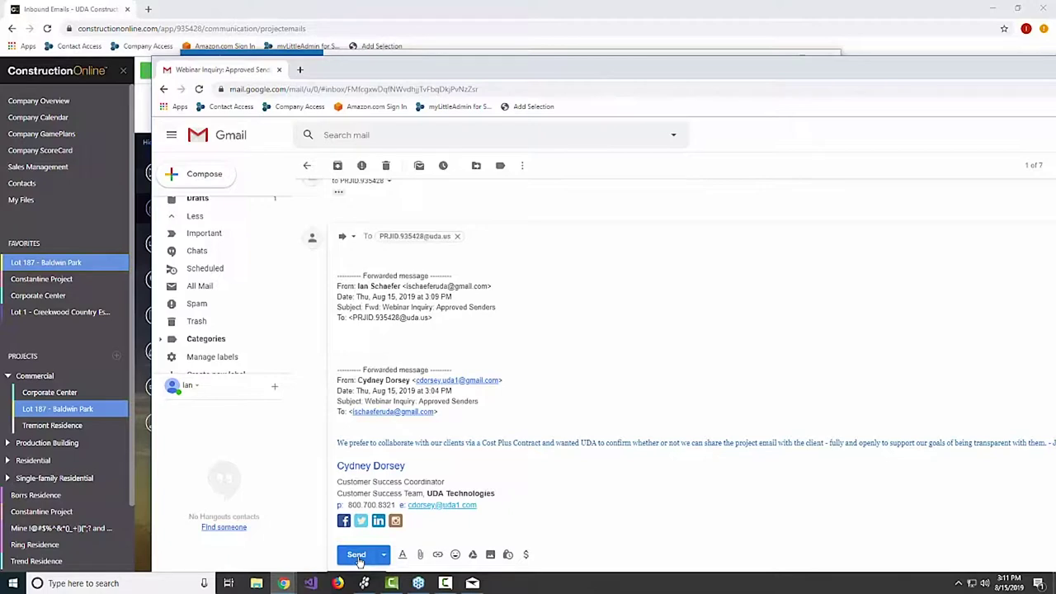
pyautogui.click(357, 558)
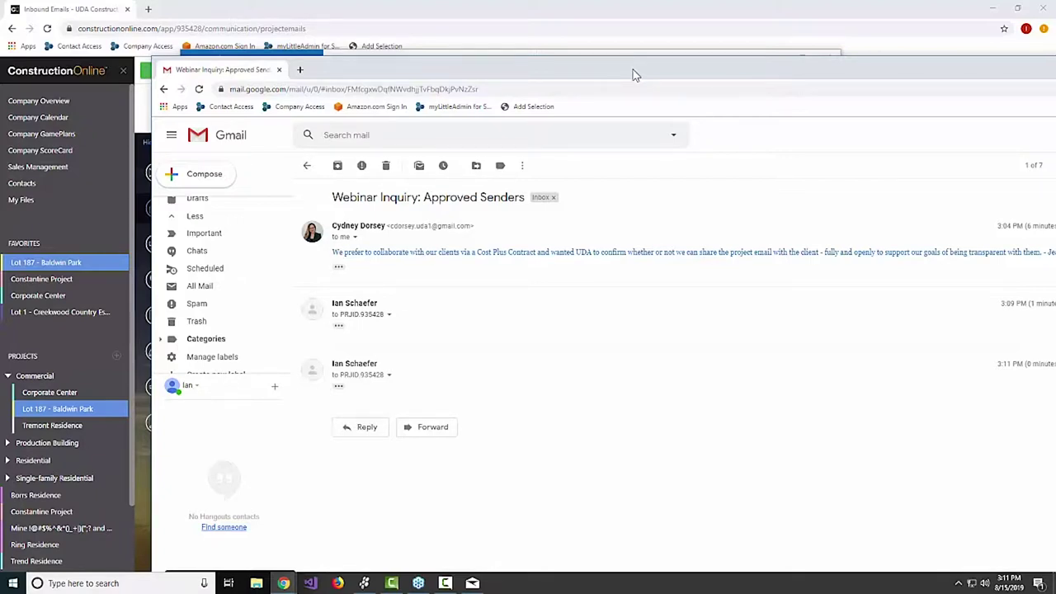
pyautogui.hotkey('ctrl', 'w')
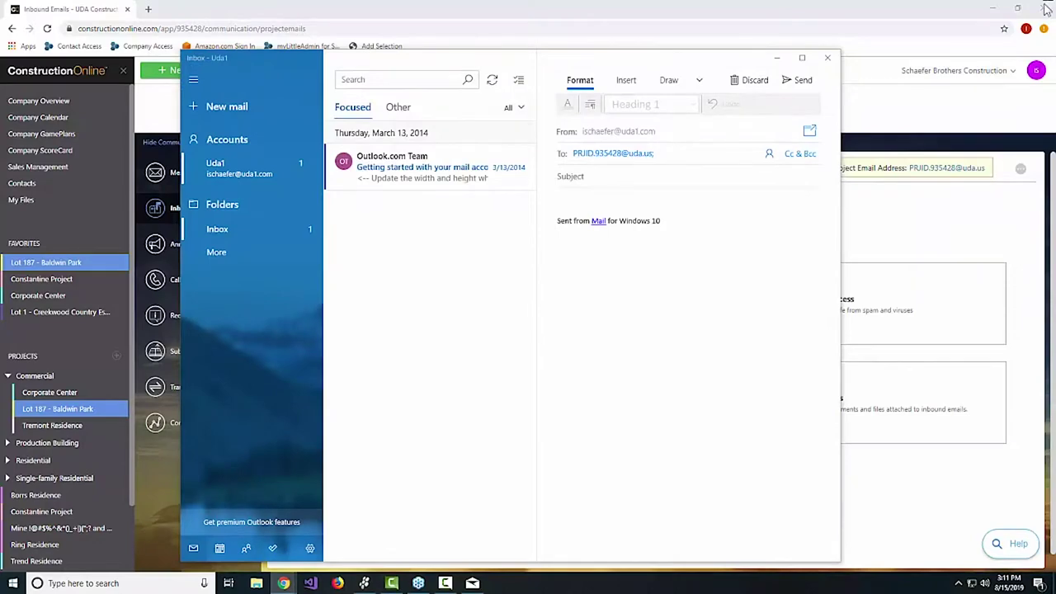
# Discard the Windows Mail draft and reload Lot 187's Inbound Emails page.
pyautogui.click(827, 57)
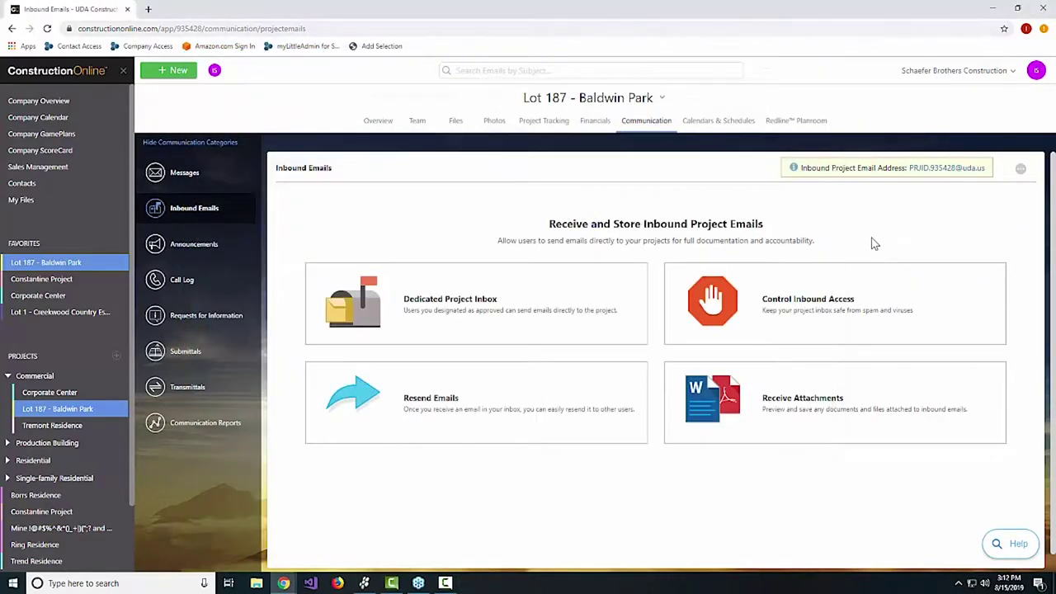
pyautogui.press('F5')
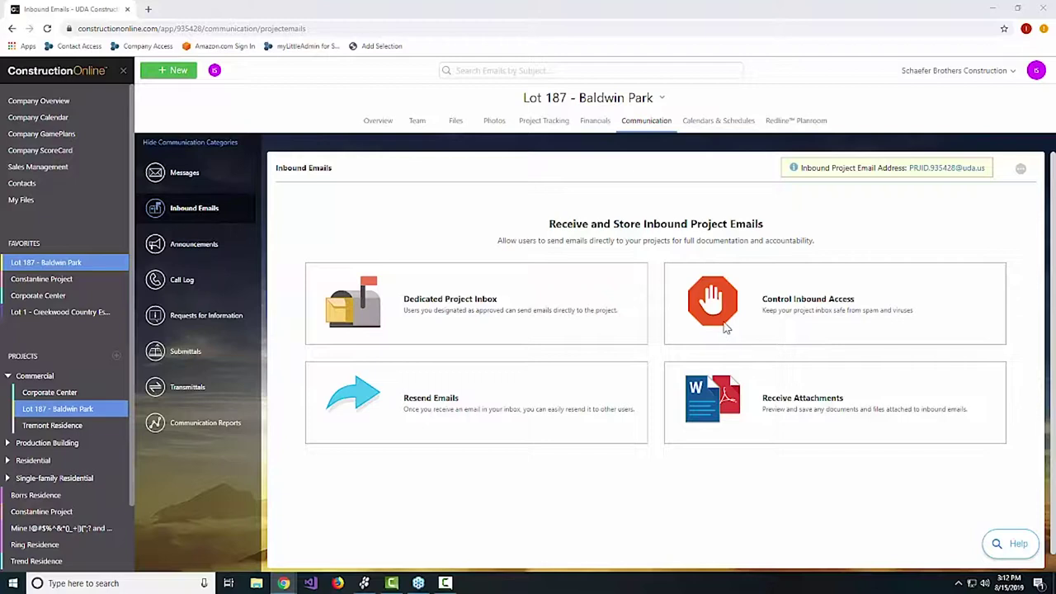
# Replace the approved inbound sender address for Me with a Gmail address and save the senders list.
pyautogui.click(1021, 171)
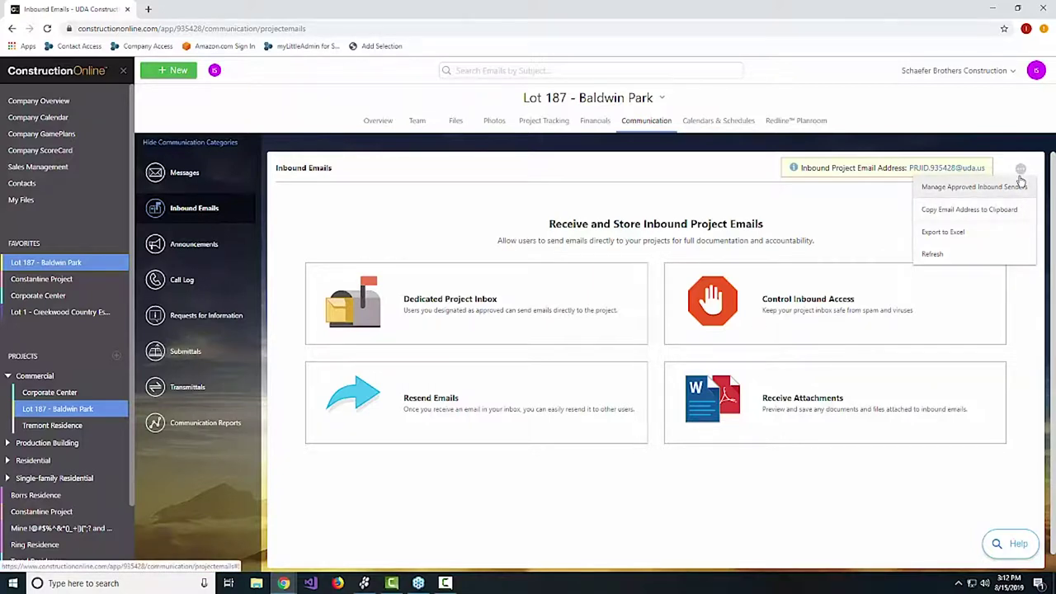
pyautogui.click(994, 190)
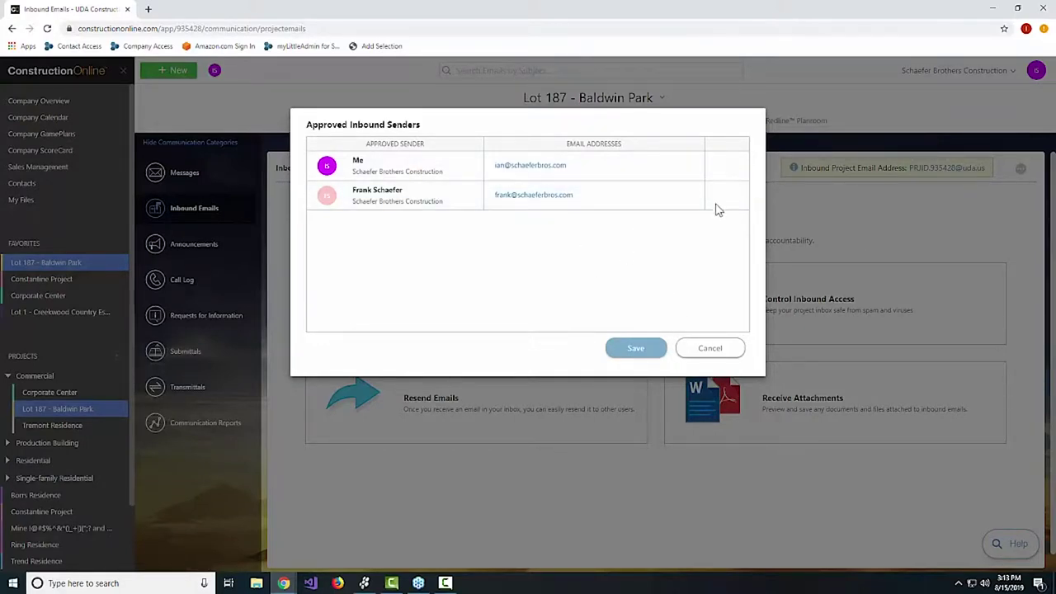
pyautogui.click(728, 166)
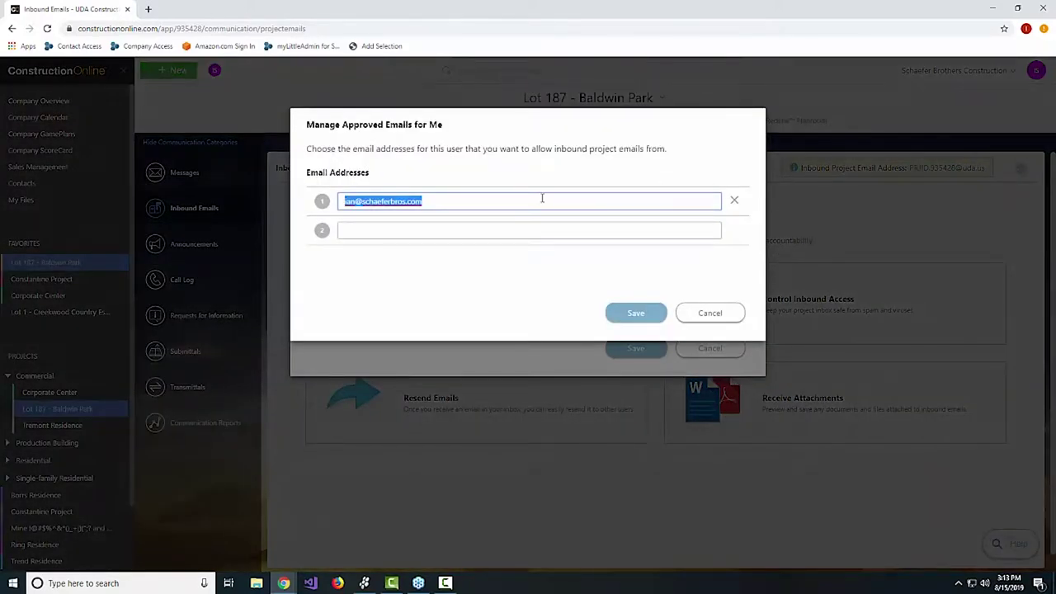
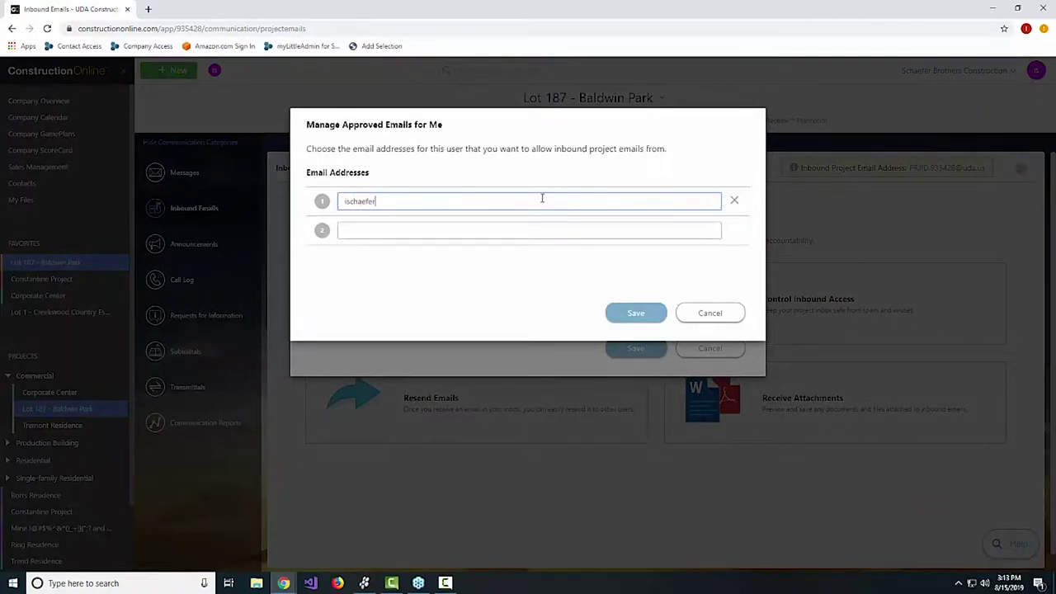
pyautogui.click(634, 318)
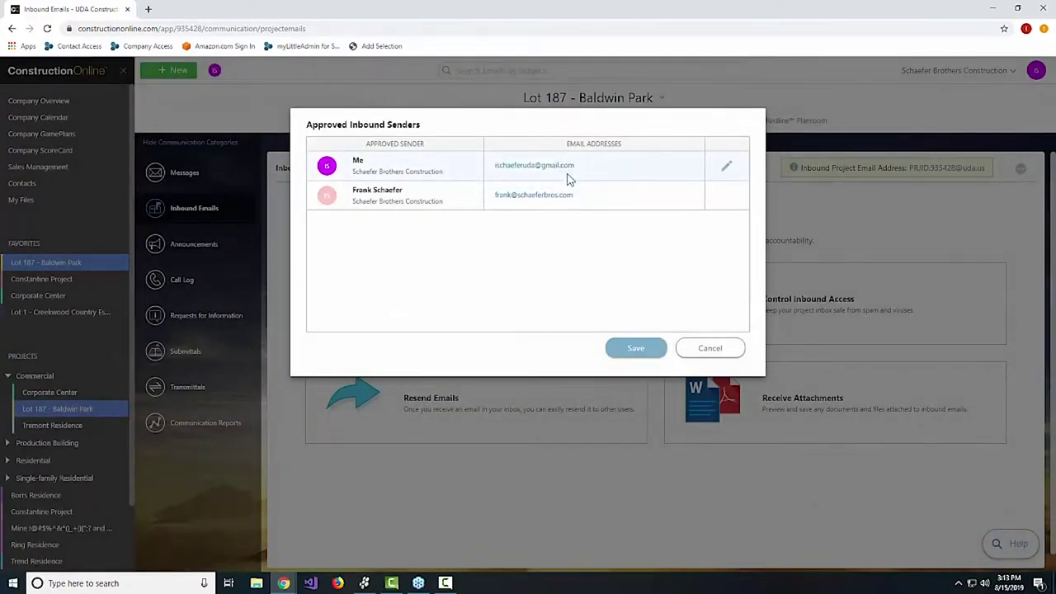
pyautogui.click(648, 346)
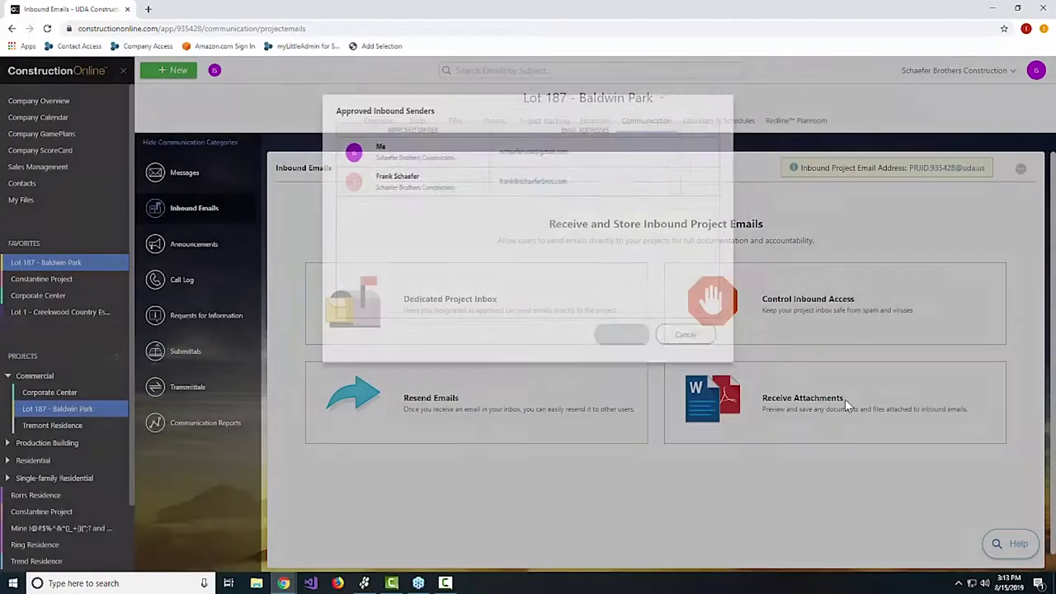
pyautogui.click(1020, 169)
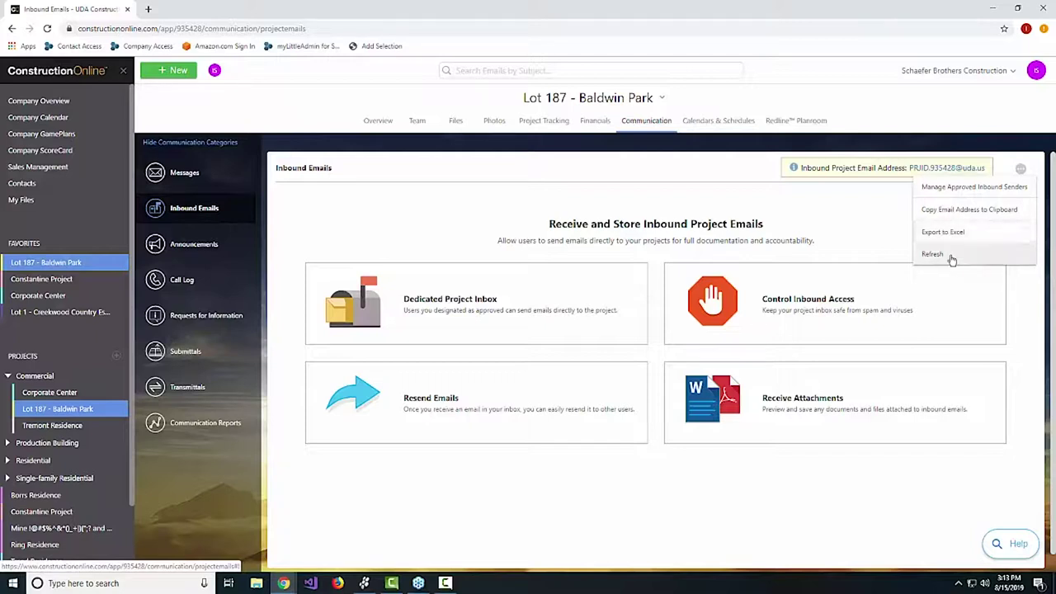
pyautogui.click(952, 255)
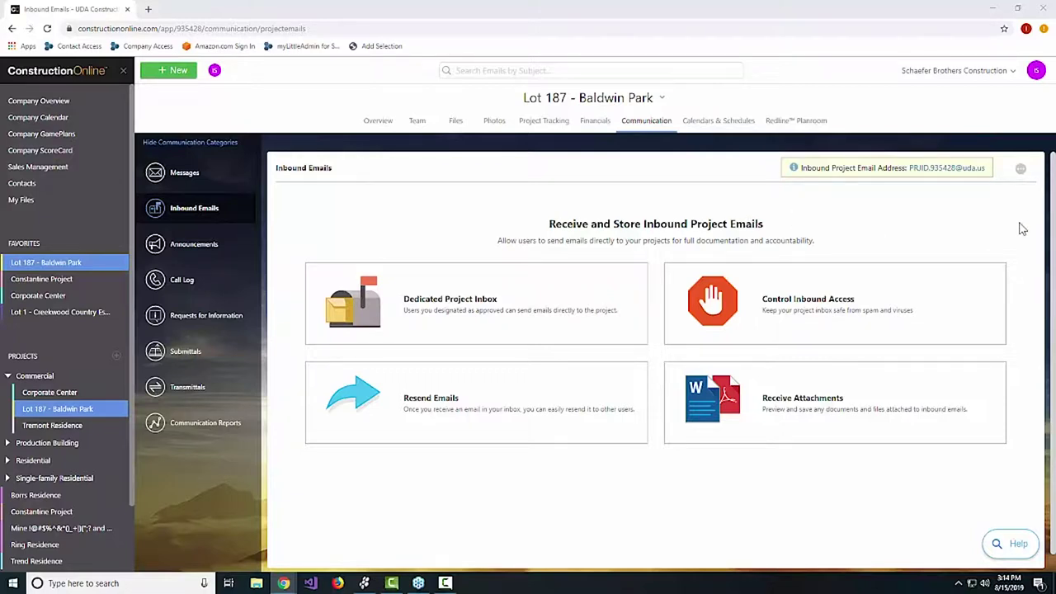
# Give the Team tab's company contact custom permissions with Inbound Emails set to 'Can Create, Edit, & Delete'.
pyautogui.click(416, 121)
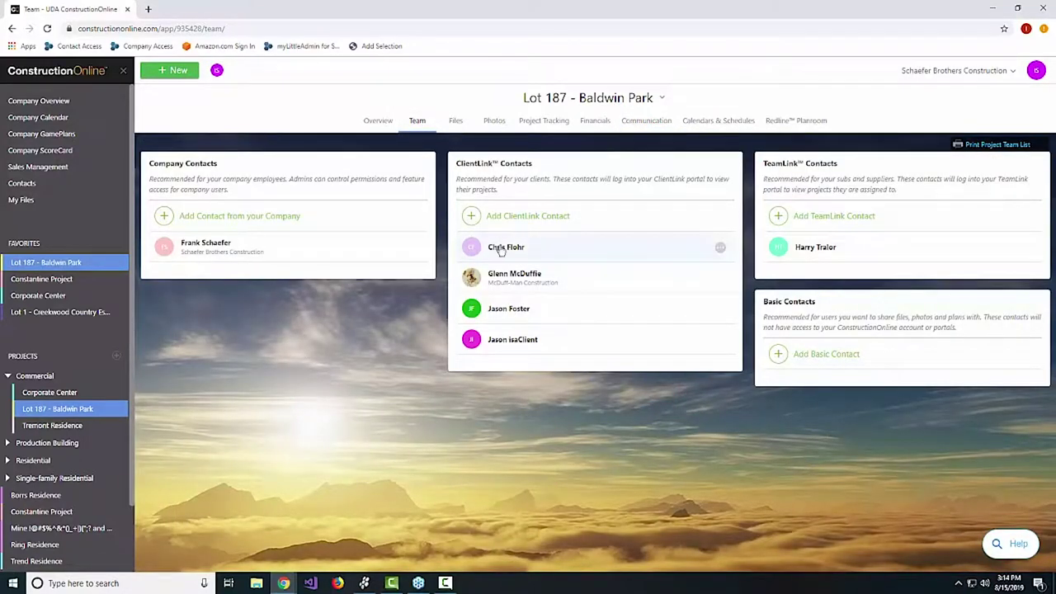
pyautogui.click(417, 249)
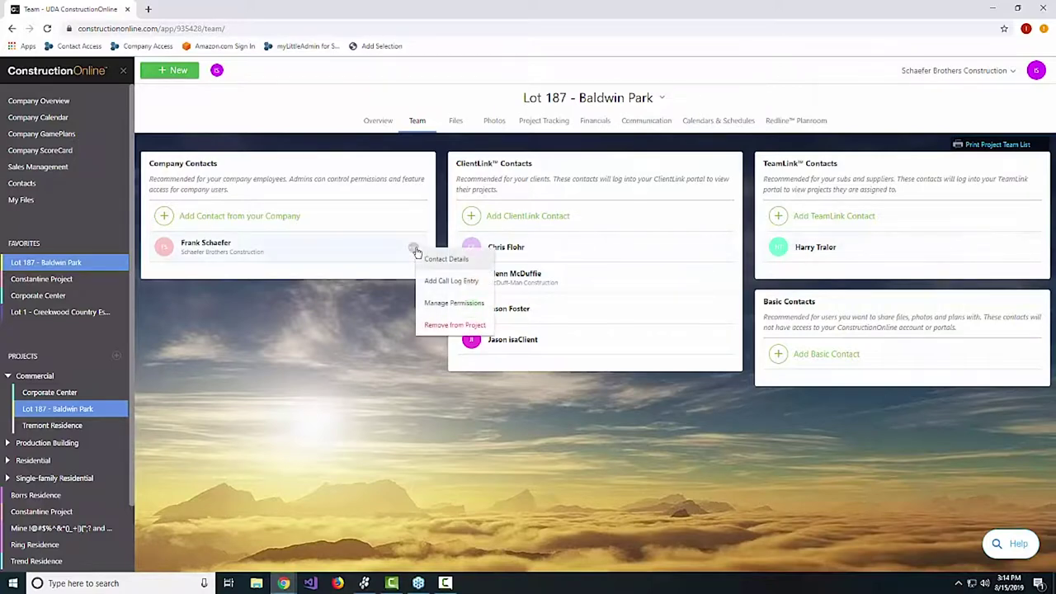
pyautogui.click(469, 305)
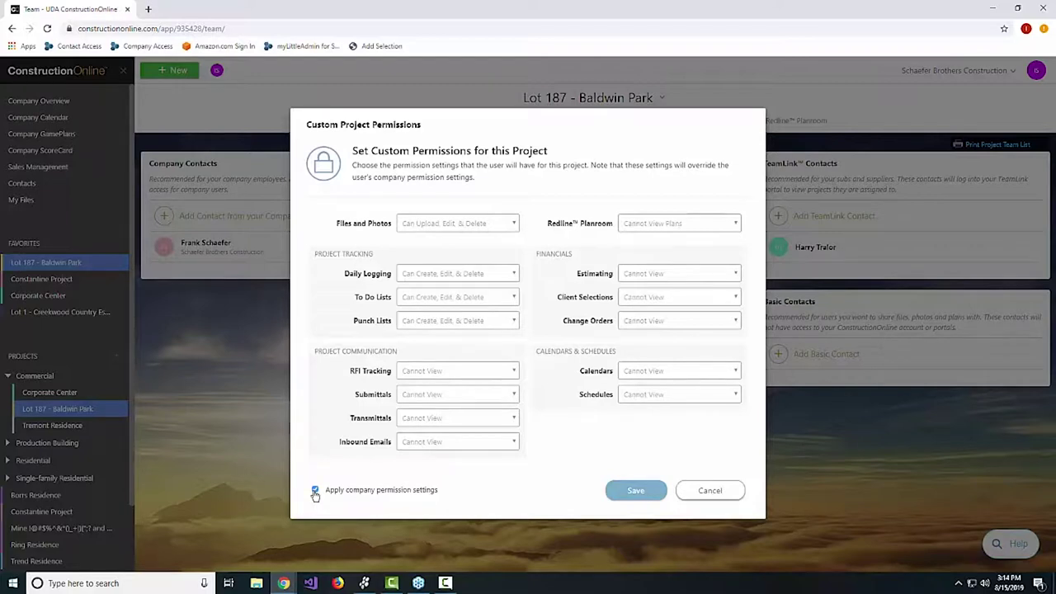
pyautogui.click(315, 492)
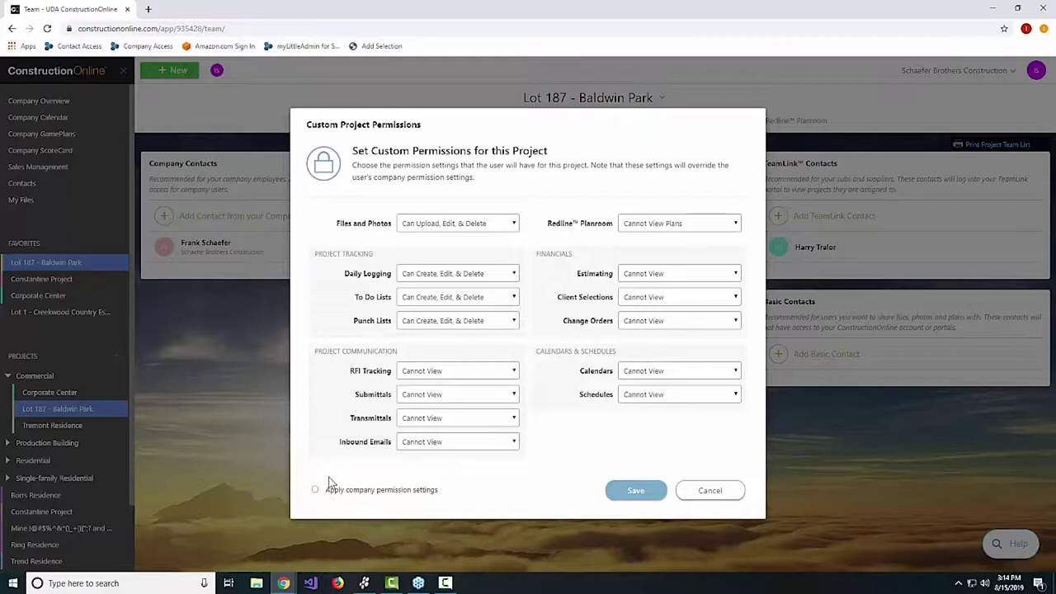
pyautogui.click(458, 443)
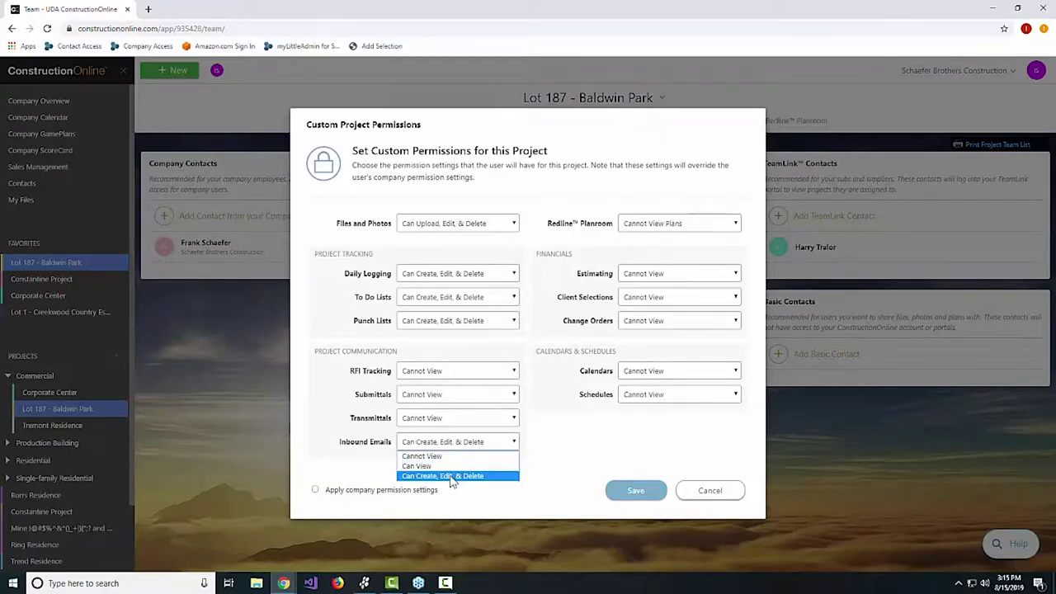
pyautogui.click(452, 477)
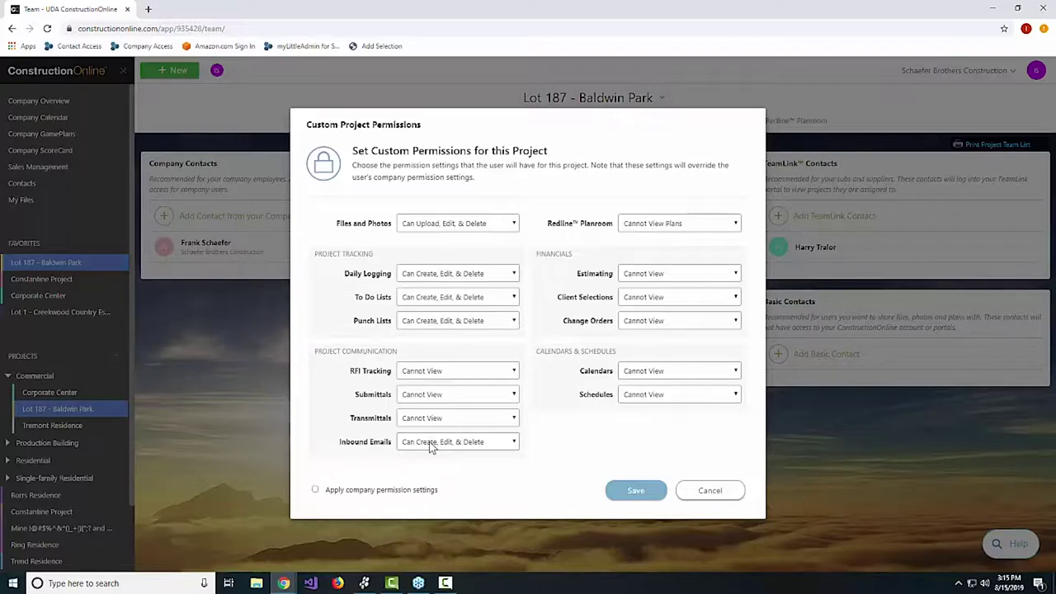
pyautogui.click(635, 492)
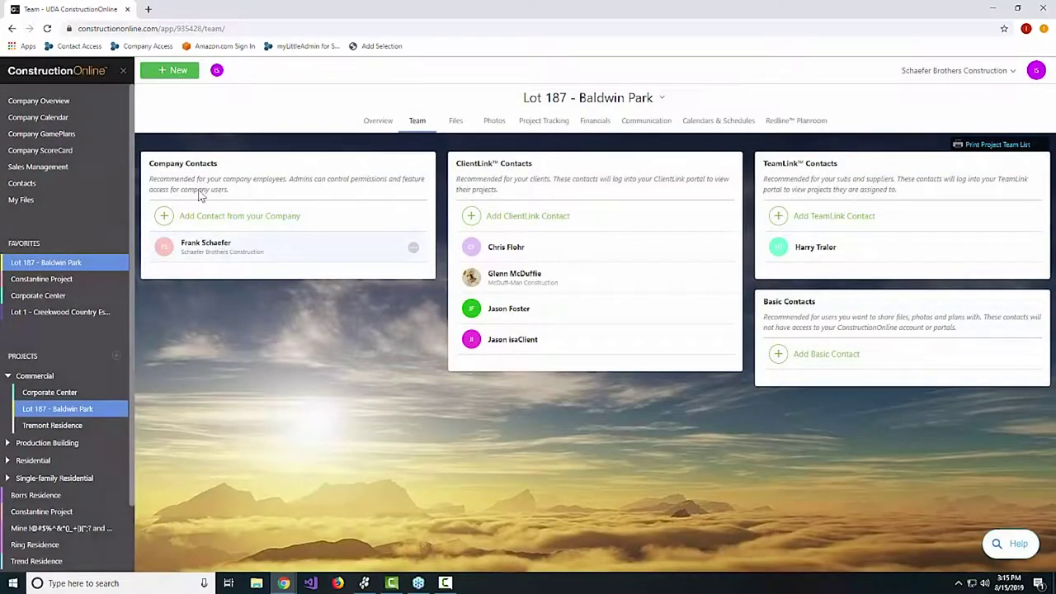
pyautogui.moveTo(415, 251)
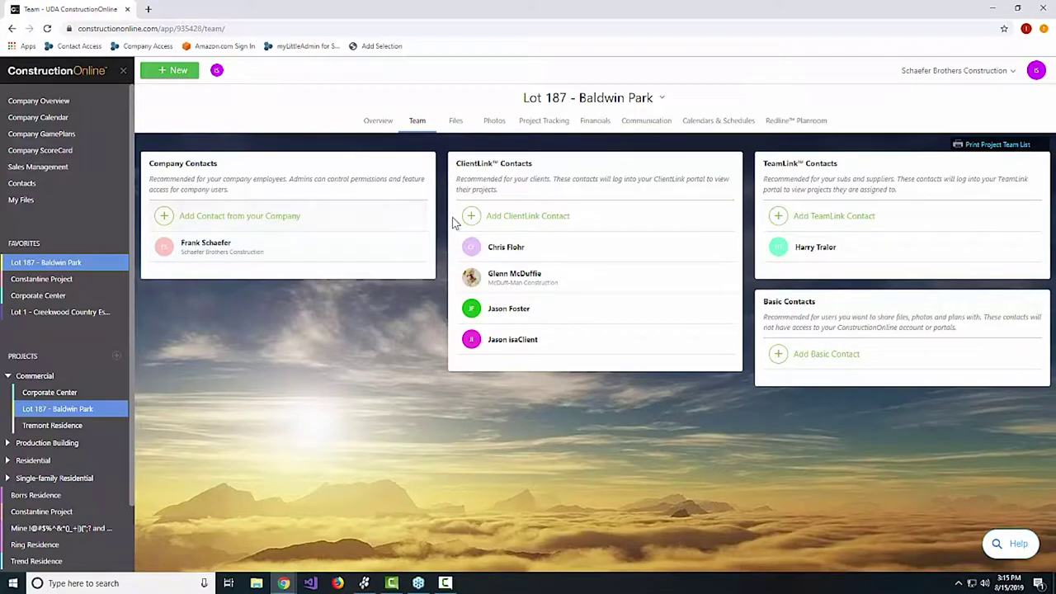
# Open Communication > Inbound Emails and preview the 'Fwd: Webinar Inquiry: Approved Senders' email.
pyautogui.click(646, 121)
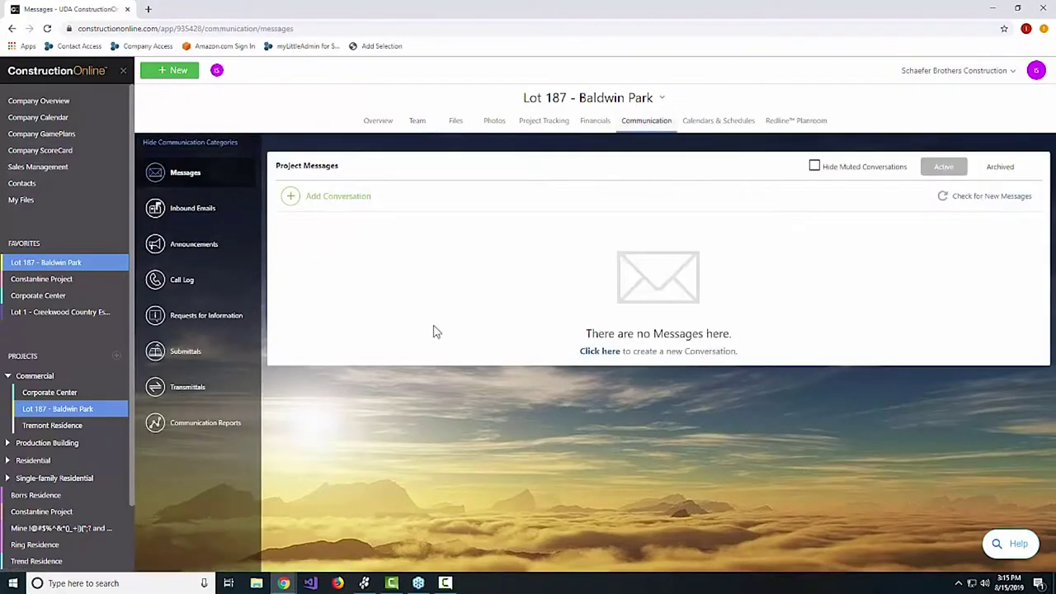
pyautogui.click(193, 208)
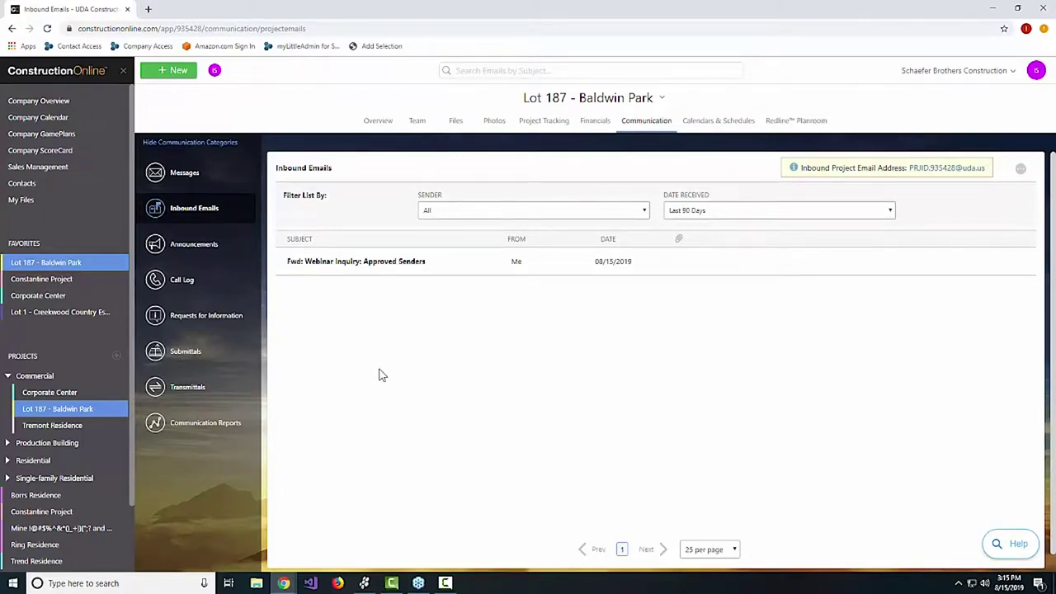
pyautogui.click(355, 262)
pyautogui.scroll(-4, 876, 408)
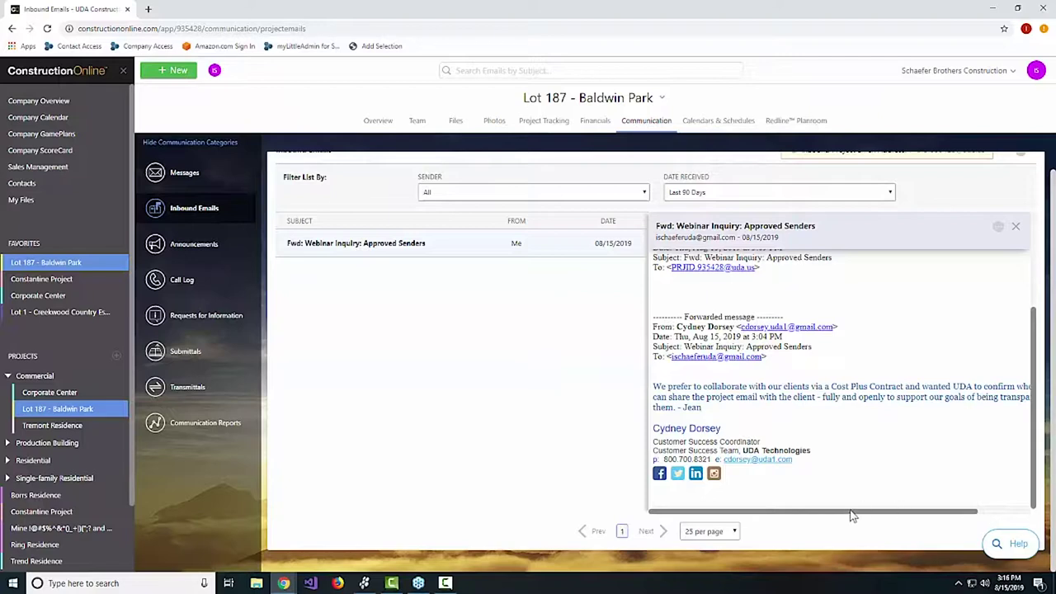
pyautogui.moveTo(854, 513); pyautogui.dragTo(899, 520)
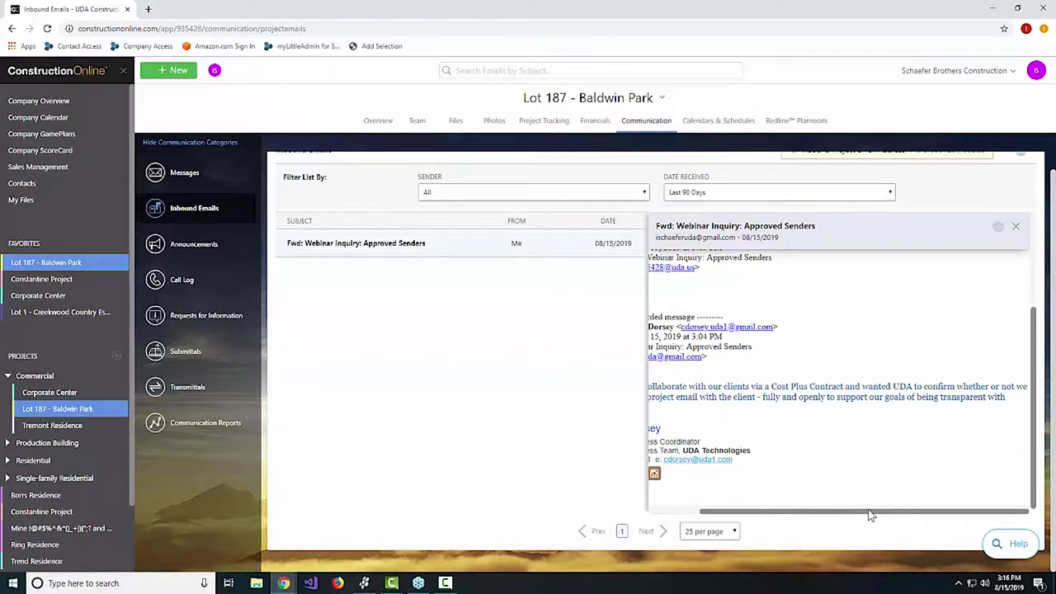
pyautogui.moveTo(880, 517); pyautogui.dragTo(829, 516)
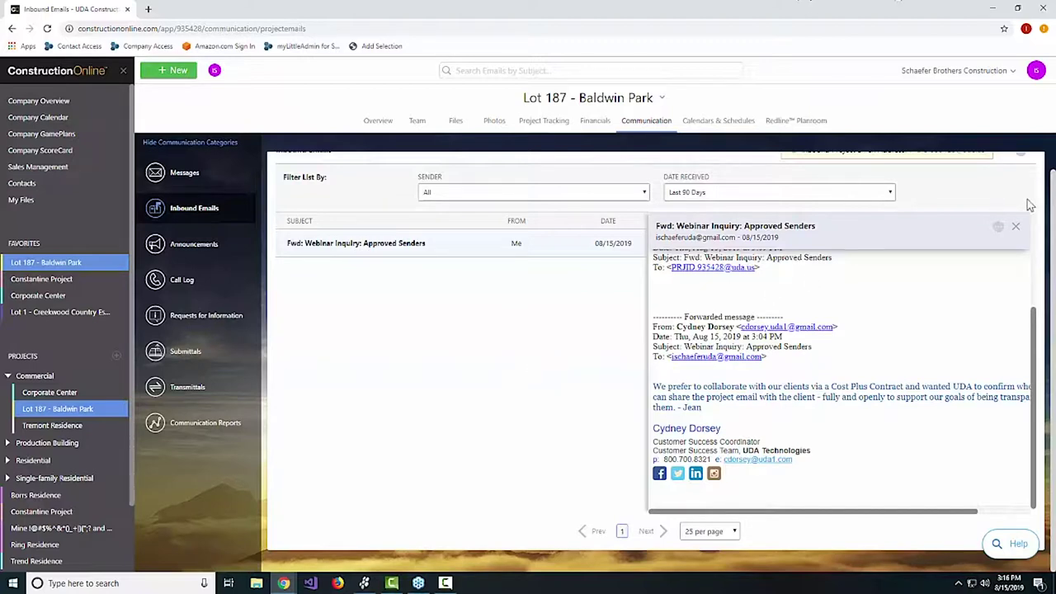
# Close the preview and show the View, Resend and Delete Email actions for the forwarded email.
pyautogui.click(1016, 229)
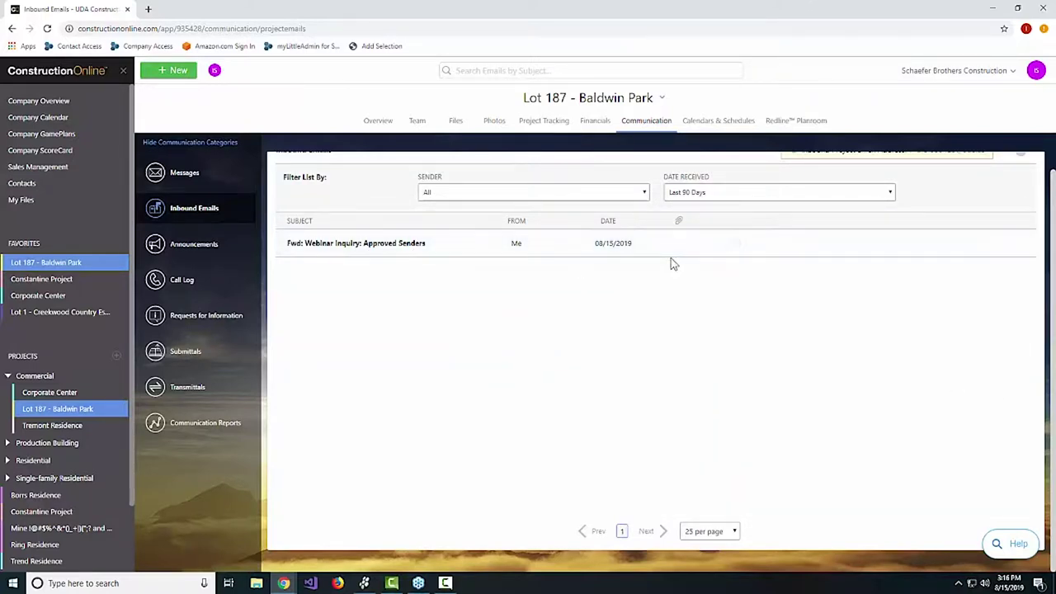
pyautogui.click(736, 244)
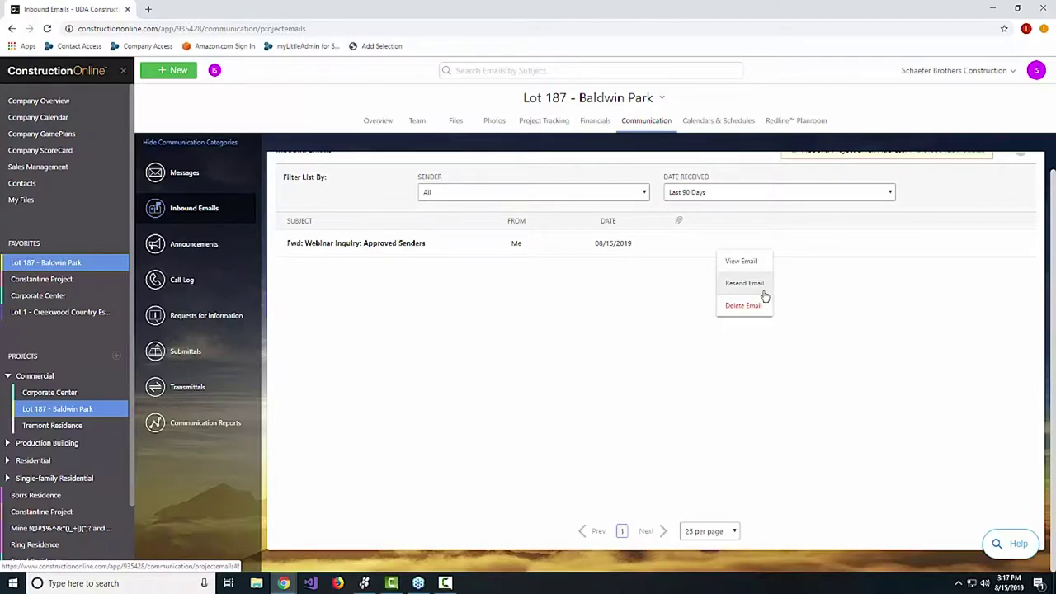
# Start resending the forwarded email to a recipient's e-mail address, then cancel the Resend form.
pyautogui.click(765, 295)
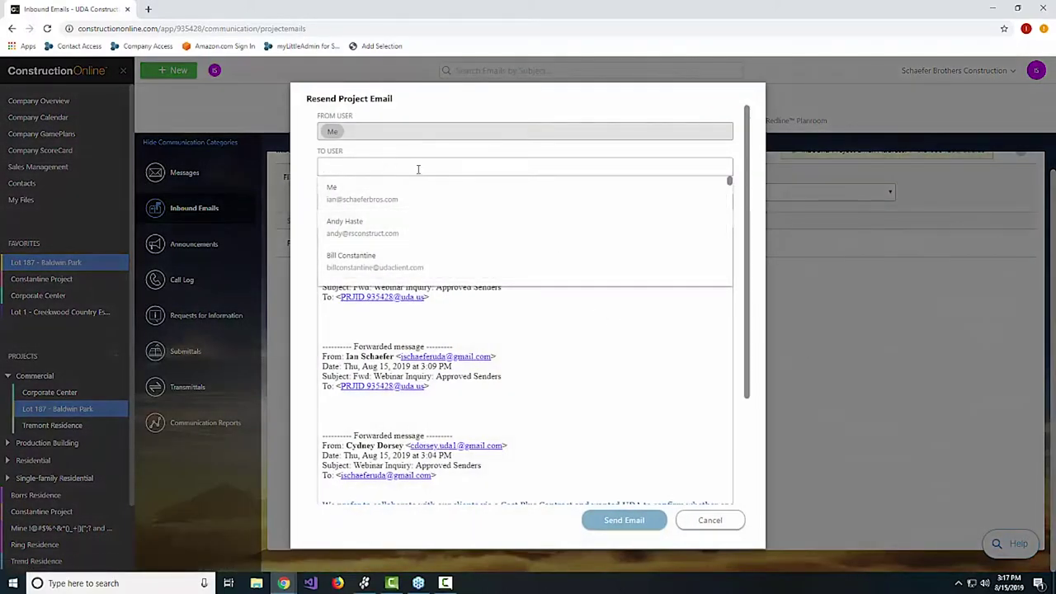
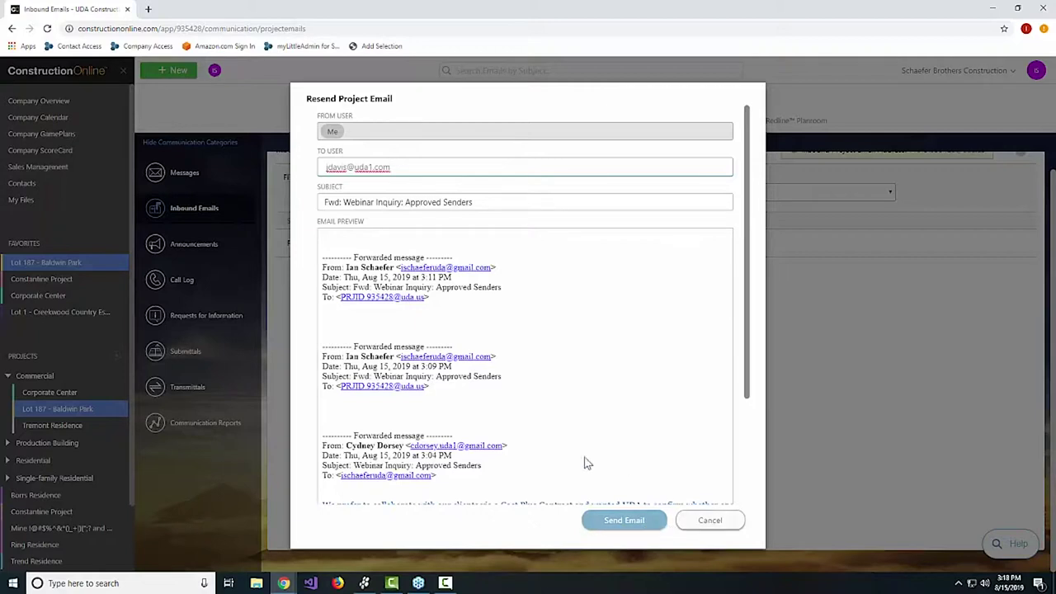
pyautogui.moveTo(495, 420); pyautogui.dragTo(242, 238)
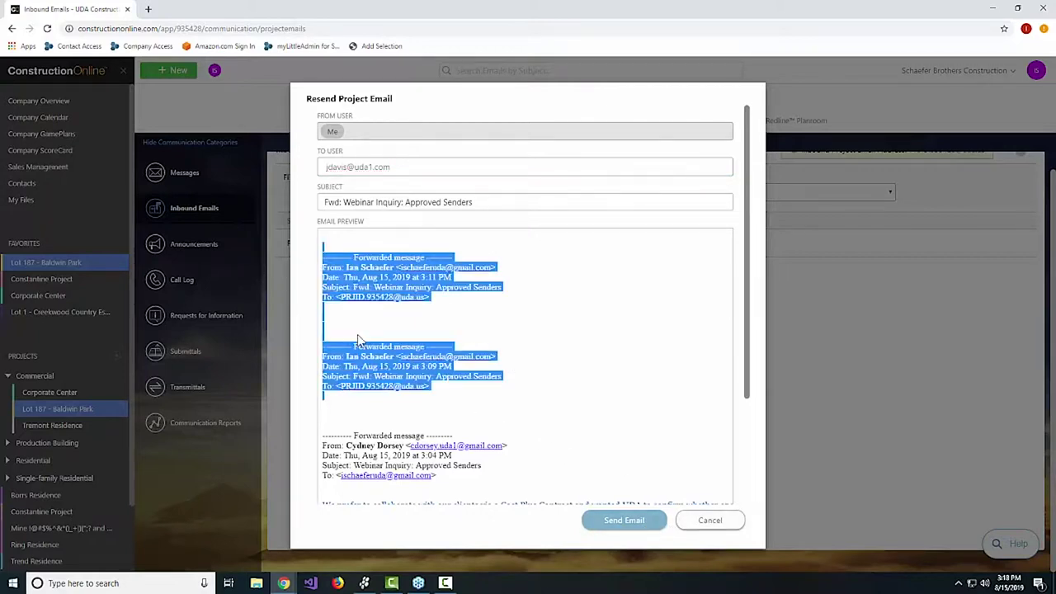
pyautogui.click(711, 521)
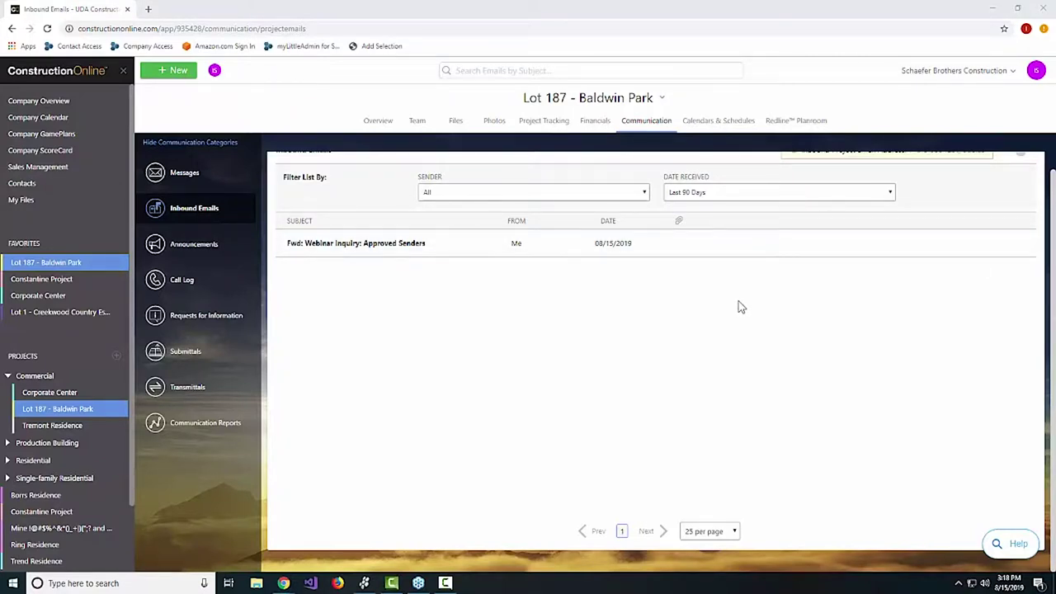
# Open the Date Received dropdown showing the Start/End date range panel and calendar.
pyautogui.click(717, 199)
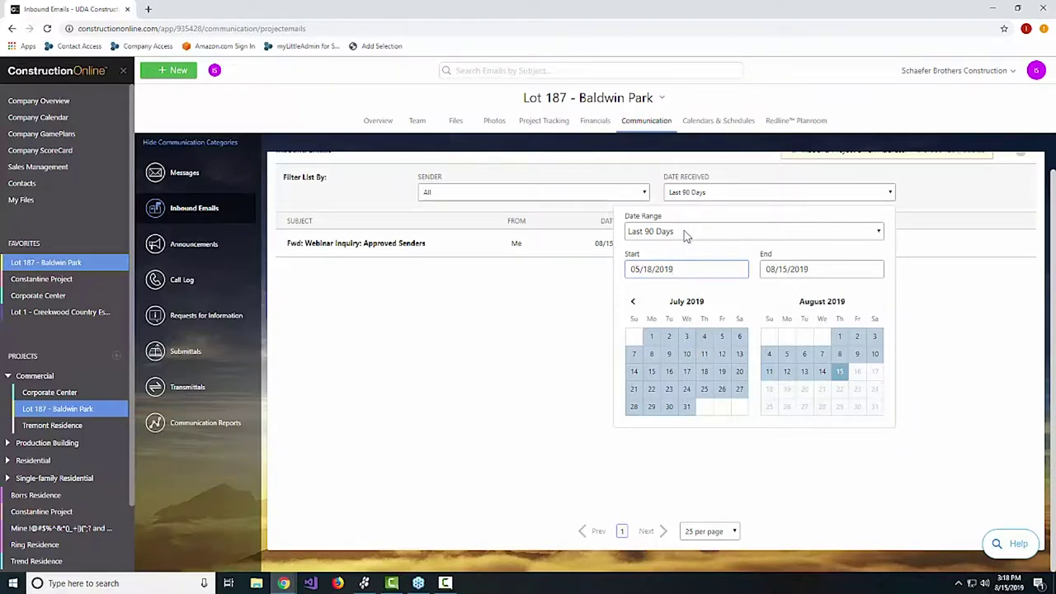
# Apply a custom Inbound Emails date range from 02/01/2019 to 03/01/2019.
pyautogui.click(473, 428)
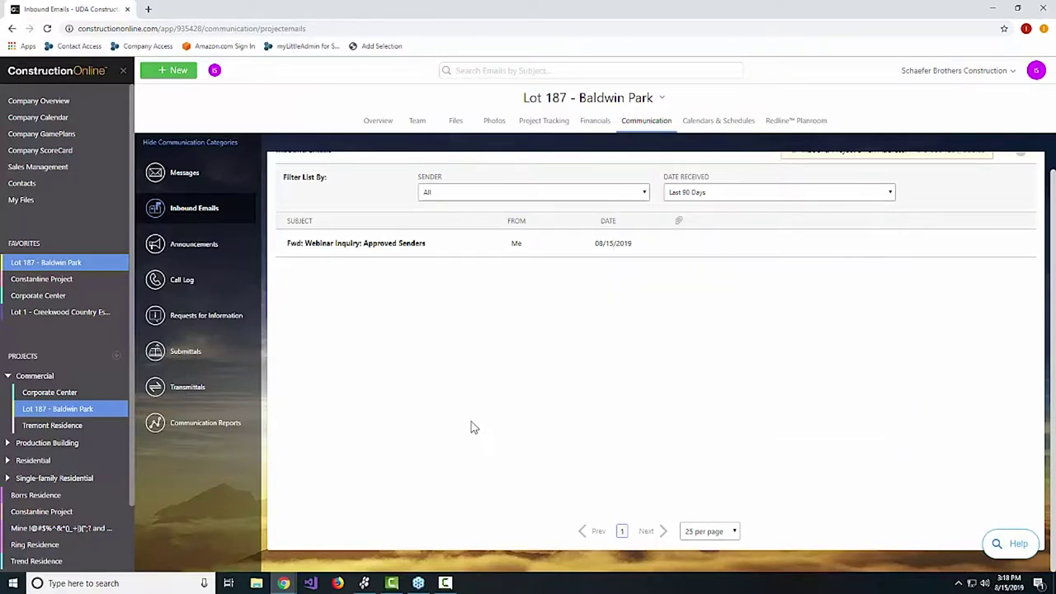
pyautogui.click(717, 192)
pyautogui.click(701, 274)
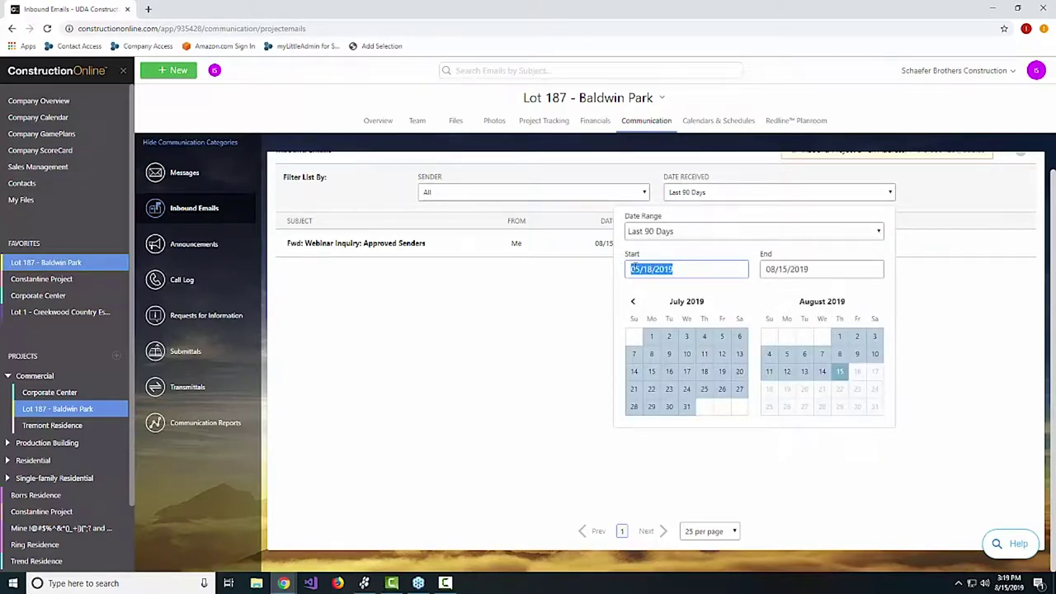
pyautogui.click(652, 269)
pyautogui.press('BackSpace')
pyautogui.press('BackSpace')
pyautogui.press('BackSpace')
pyautogui.press('BackSpace')
pyautogui.press('BackSpace')
pyautogui.write('02/01')
pyautogui.click(787, 269)
pyautogui.press('BackSpace')
pyautogui.press('BackSpace')
pyautogui.press('BackSpace')
pyautogui.press('BackSpace')
pyautogui.press('BackSpace')
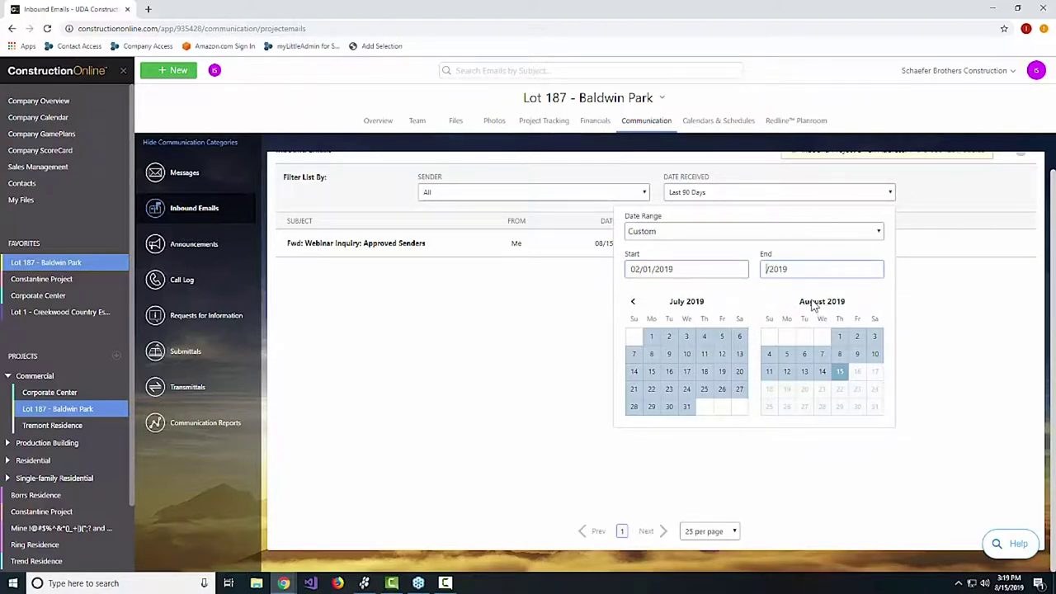
pyautogui.write('03/01')
pyautogui.press('Return')
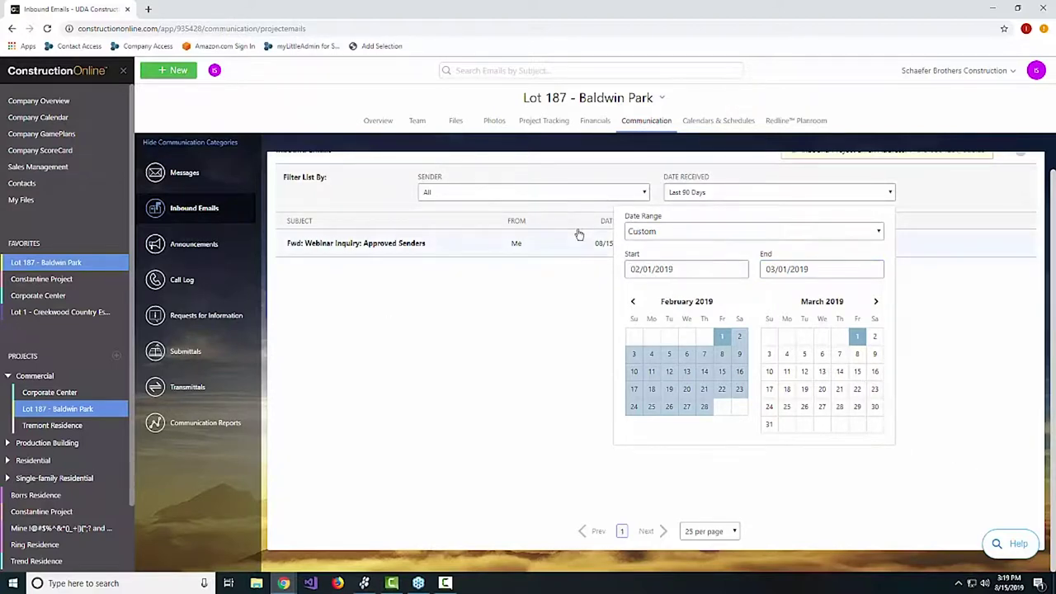
# Switch the Date Range preset back to Last 90 Days.
pyautogui.click(732, 232)
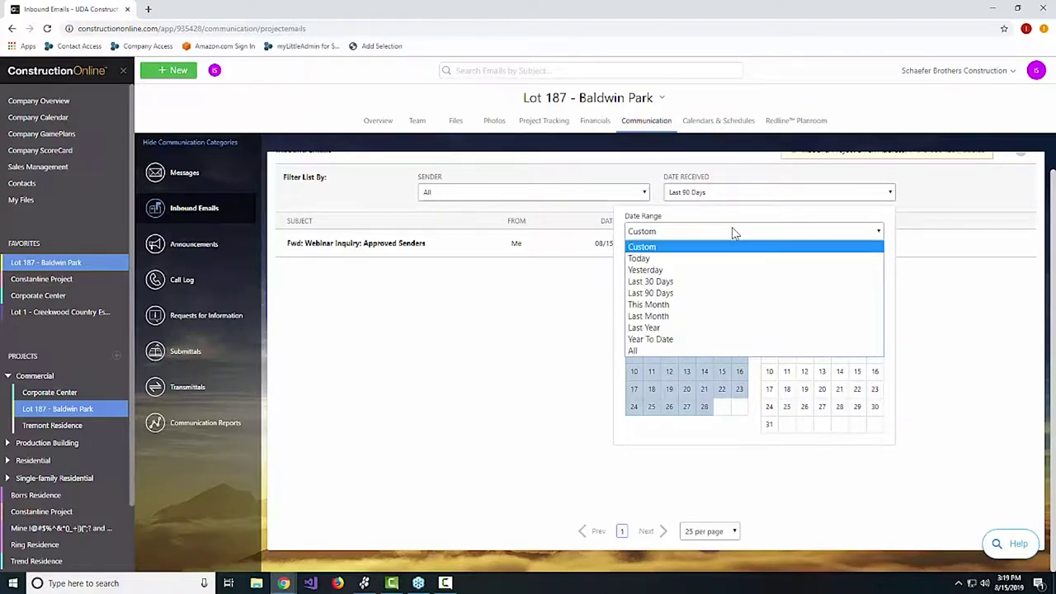
pyautogui.click(679, 296)
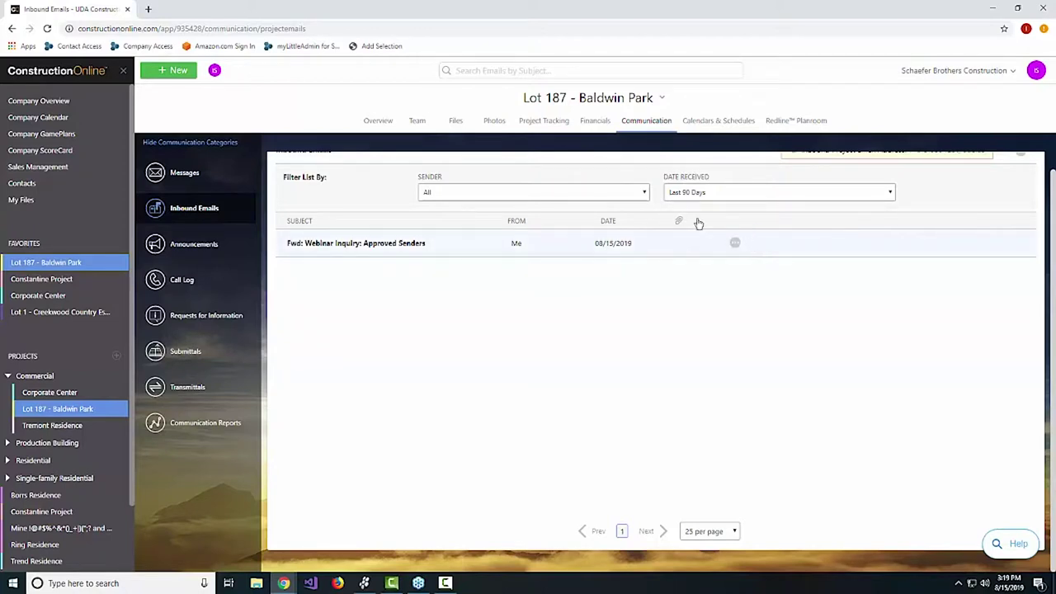
pyautogui.click(629, 194)
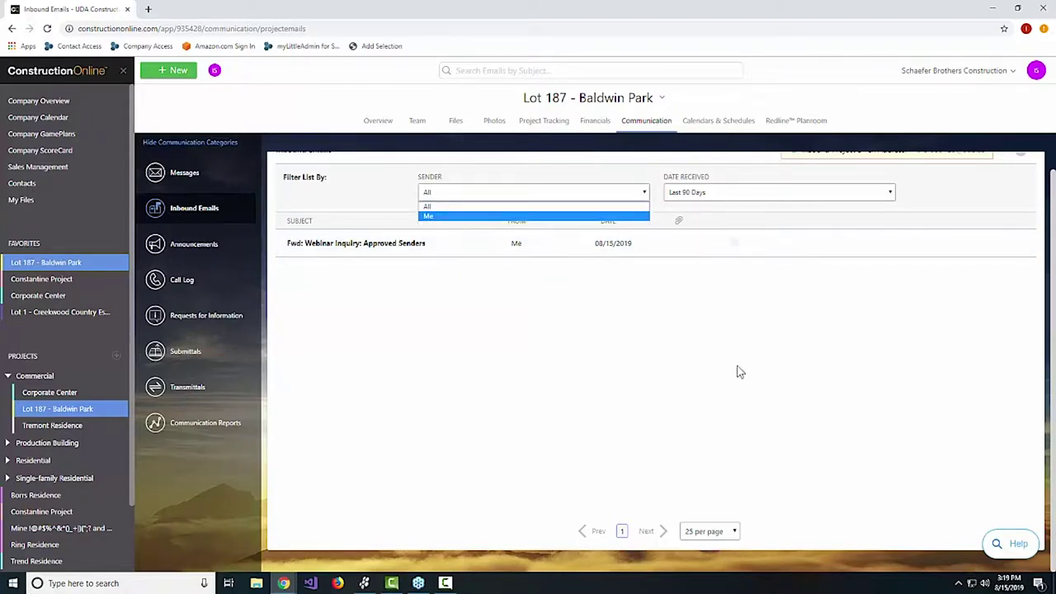
pyautogui.scroll(1, 759, 368)
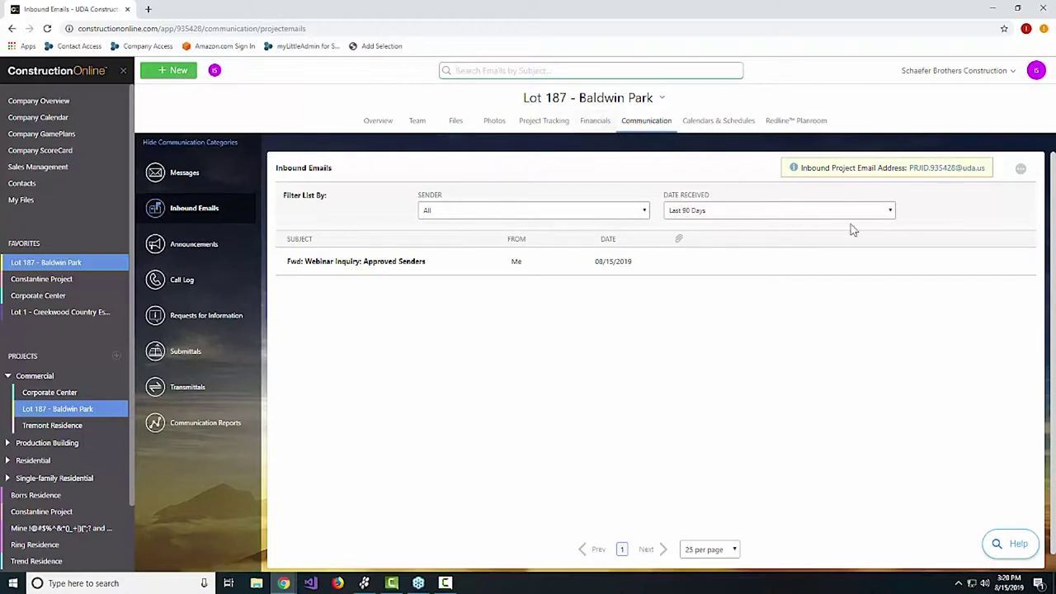
# Open the ellipsis (…) options menu at the top right of the Lot 187 Inbound Emails panel.
pyautogui.click(1022, 169)
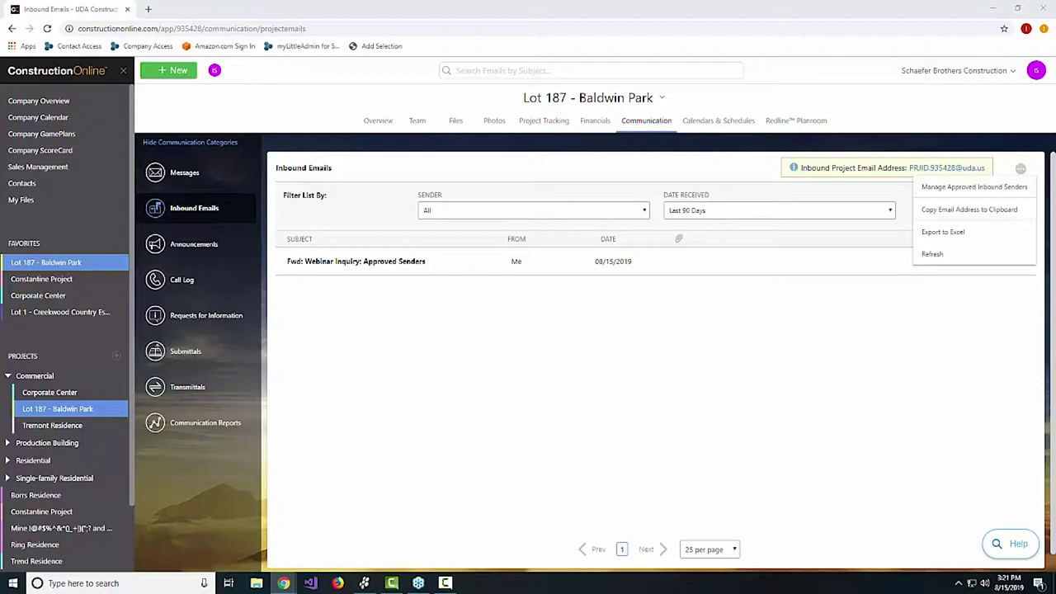
pyautogui.moveTo(991, 49); pyautogui.dragTo(523, 61)
pyautogui.scroll(1, 776, 344)
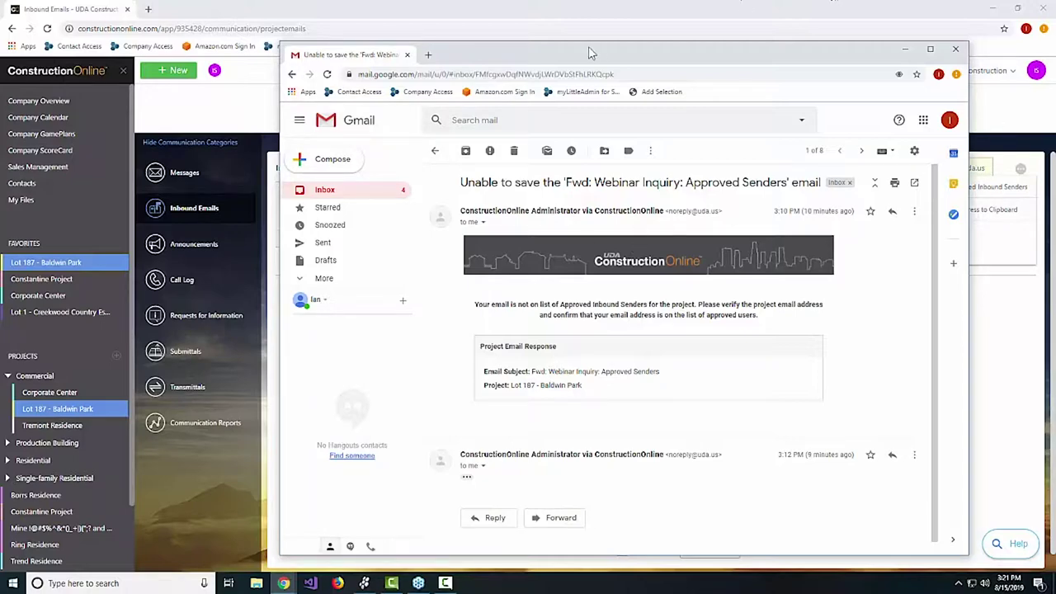
pyautogui.moveTo(532, 54); pyautogui.dragTo(1055, 51)
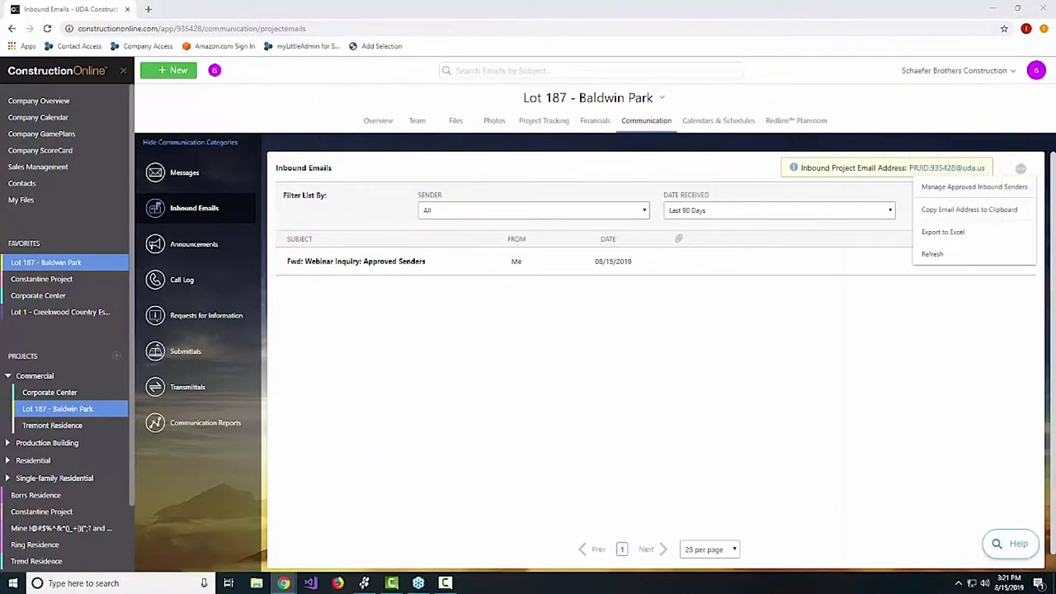
pyautogui.click(820, 236)
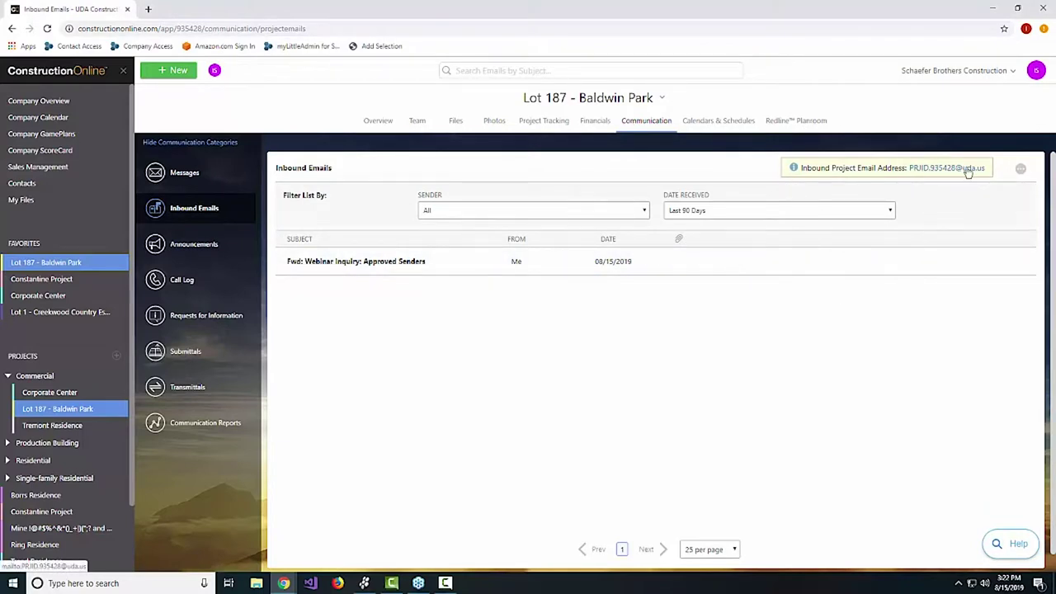
pyautogui.click(1021, 168)
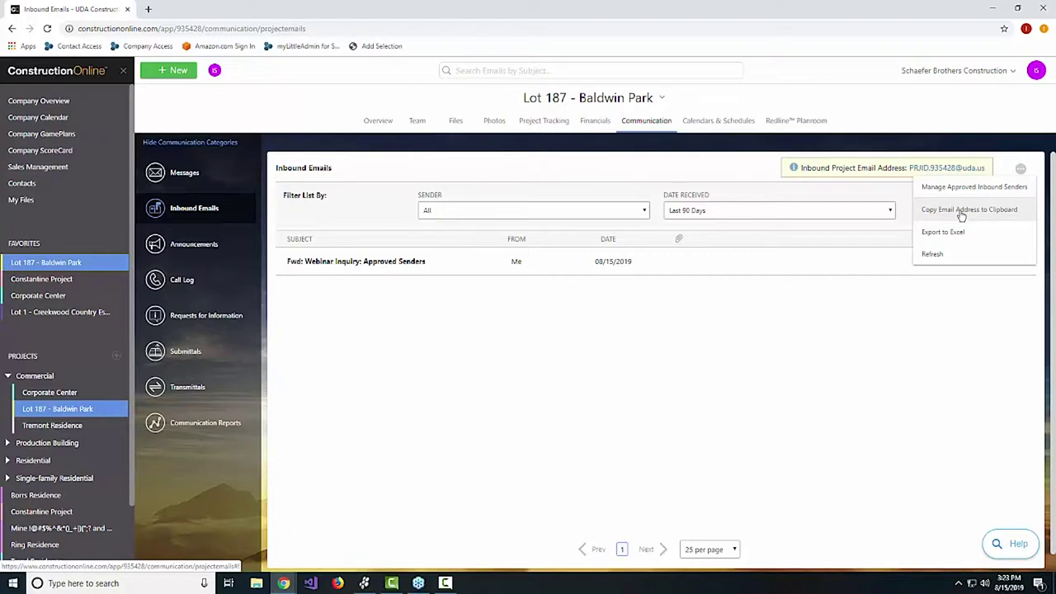
# Dismiss the email actions list and drag the Gmail window with the unsaved-email notice over the page.
pyautogui.click(433, 316)
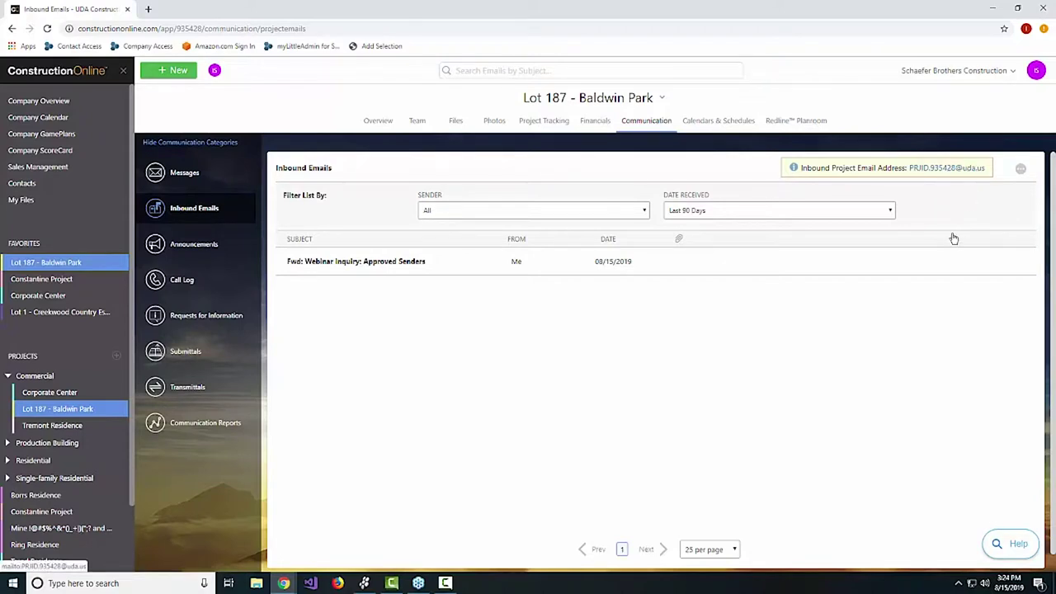
pyautogui.moveTo(1055, 55); pyautogui.dragTo(417, 58)
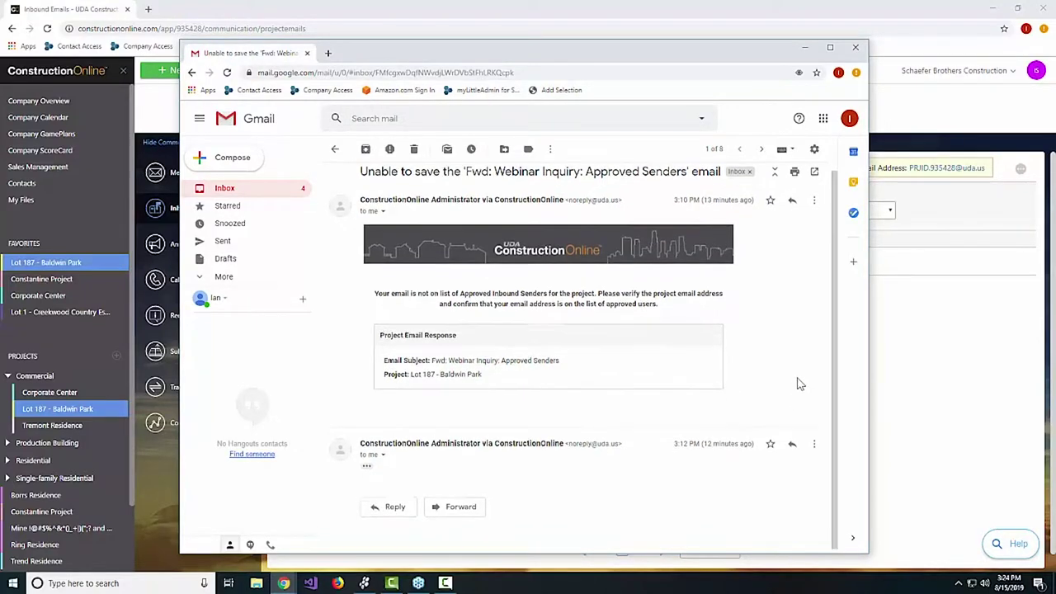
# Review Gmail's Forwarding and POP/IMAP and Labels settings, then minimize the Gmail window.
pyautogui.click(816, 151)
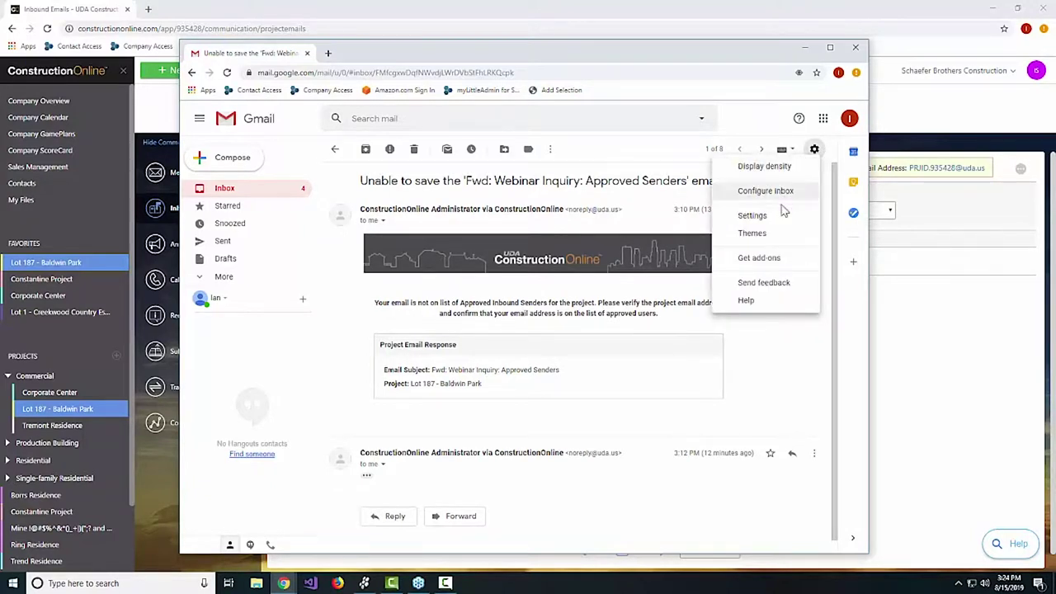
pyautogui.click(752, 216)
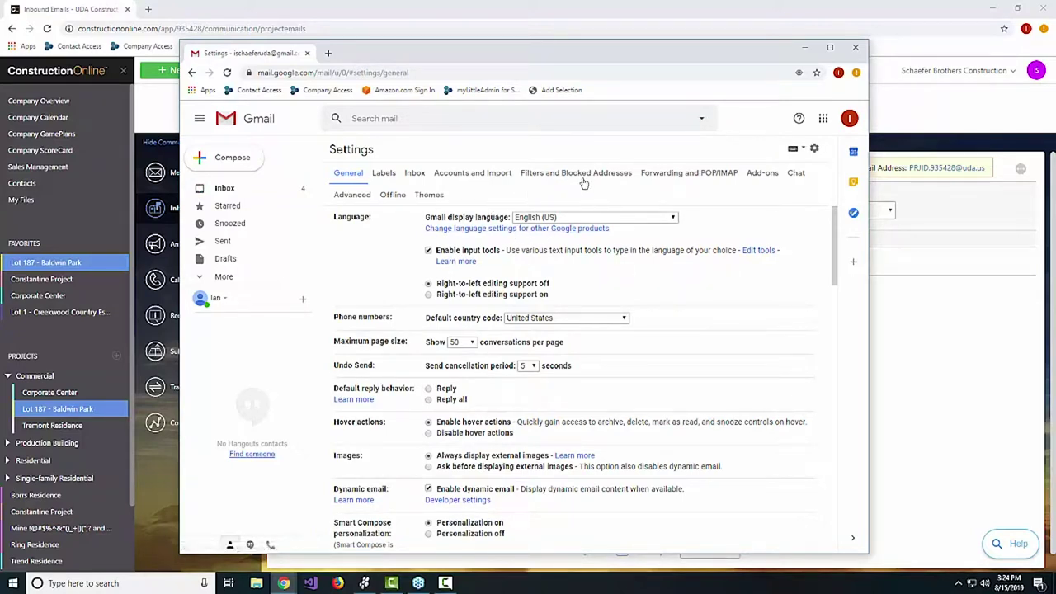
pyautogui.click(666, 175)
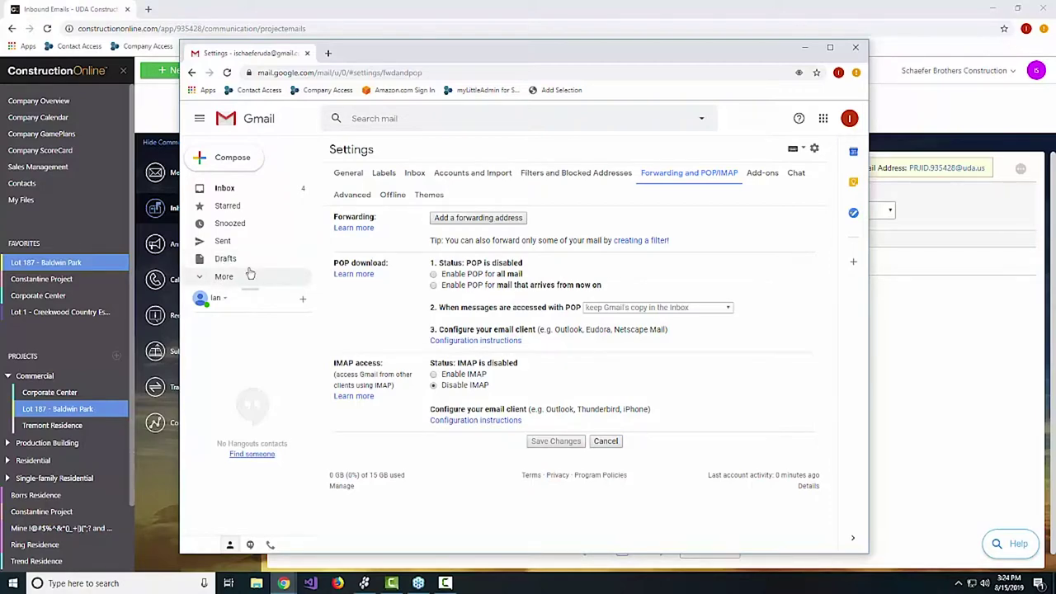
pyautogui.click(387, 173)
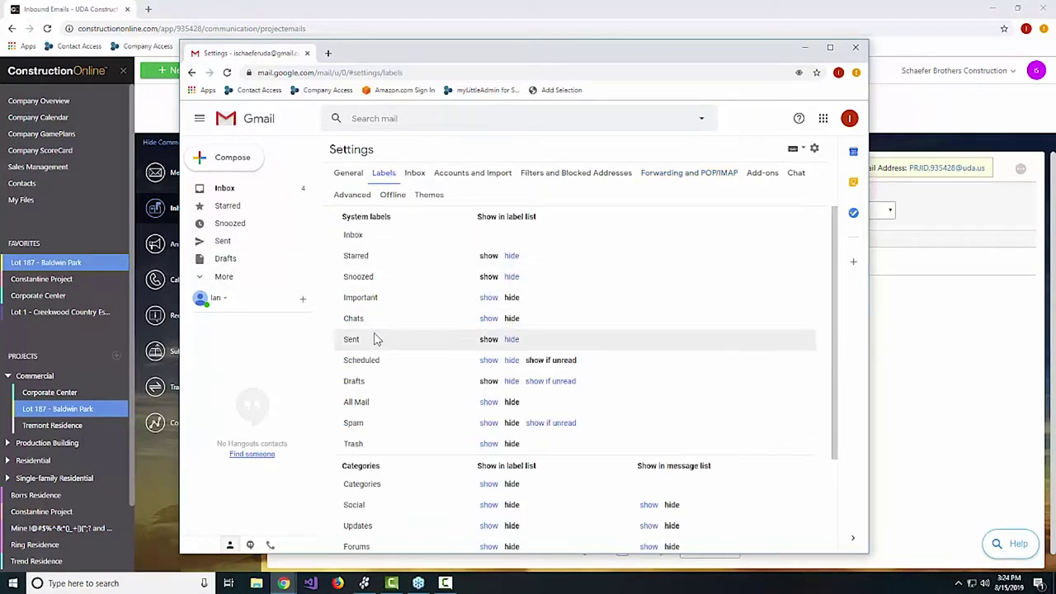
pyautogui.moveTo(427, 49); pyautogui.dragTo(427, 49)
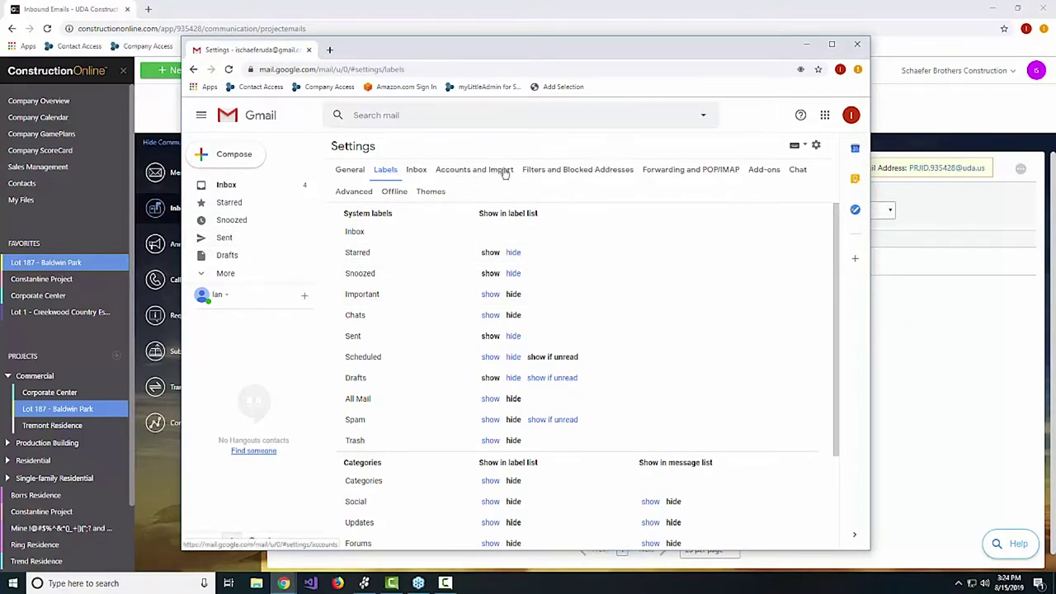
pyautogui.click(808, 44)
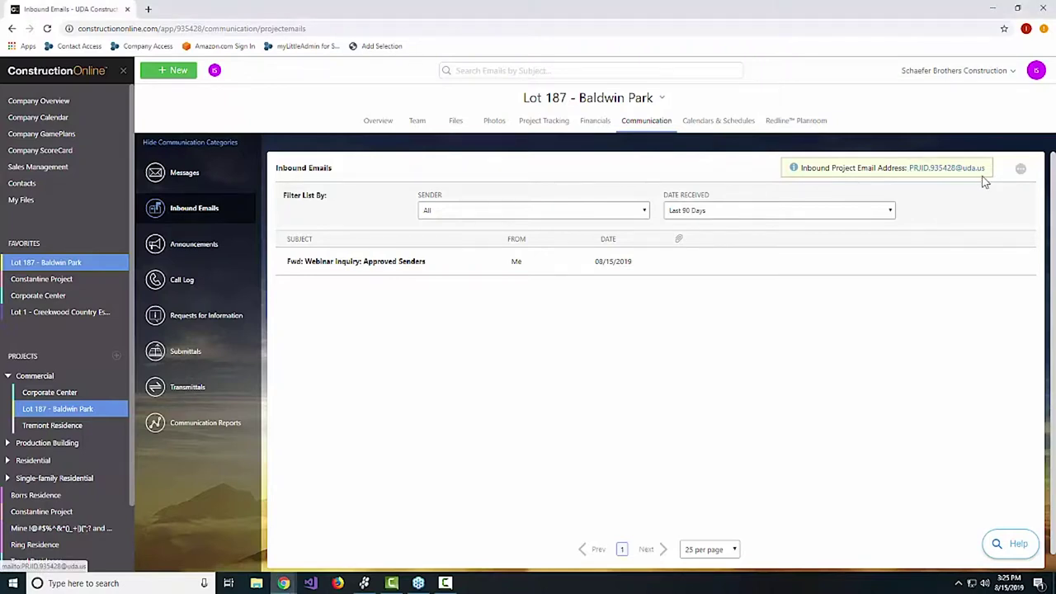
pyautogui.click(21, 185)
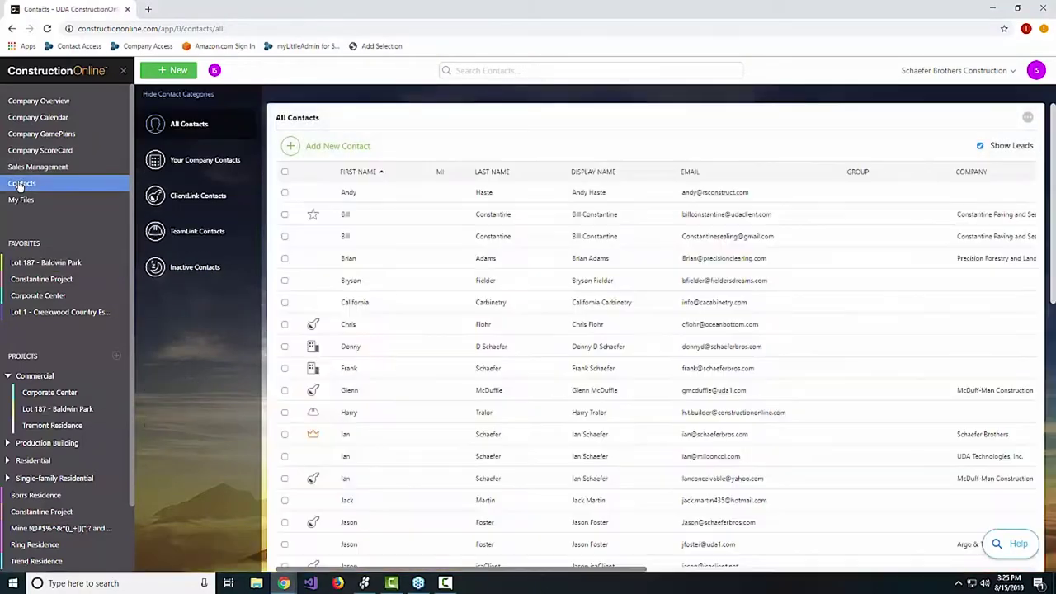
pyautogui.click(22, 267)
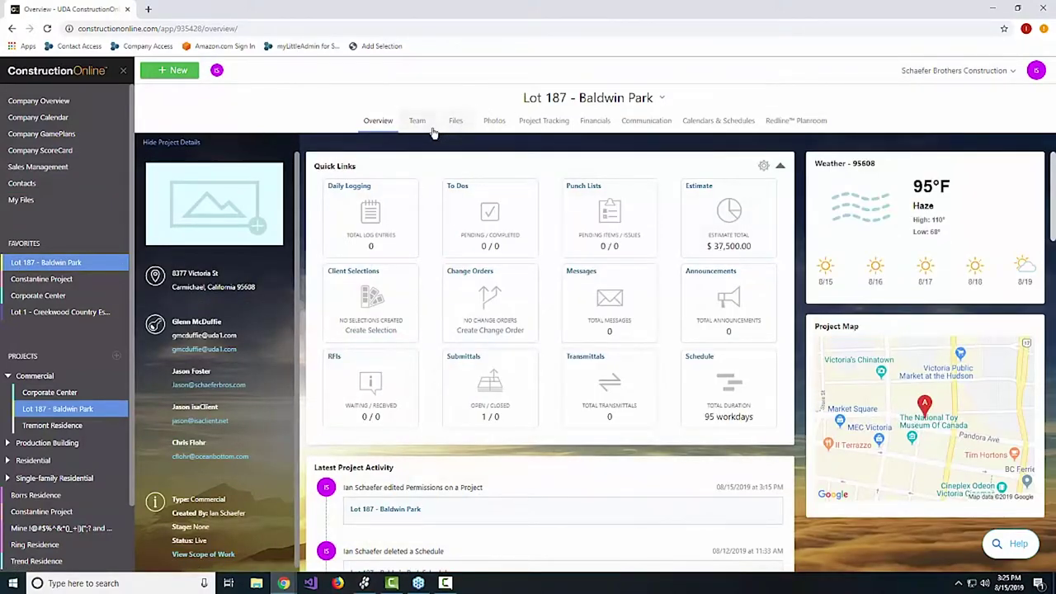
pyautogui.click(425, 125)
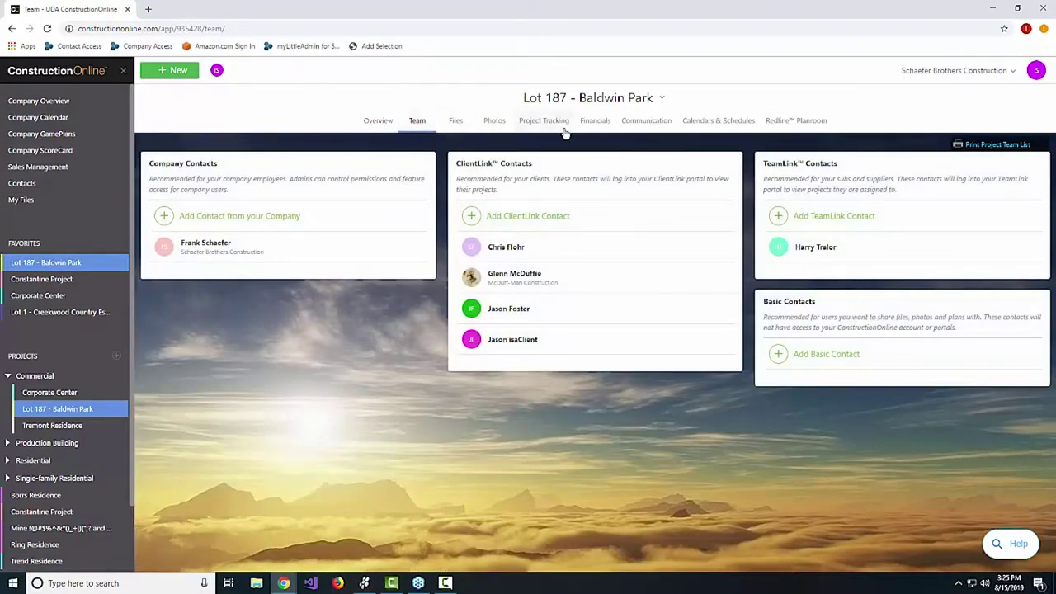
pyautogui.click(560, 125)
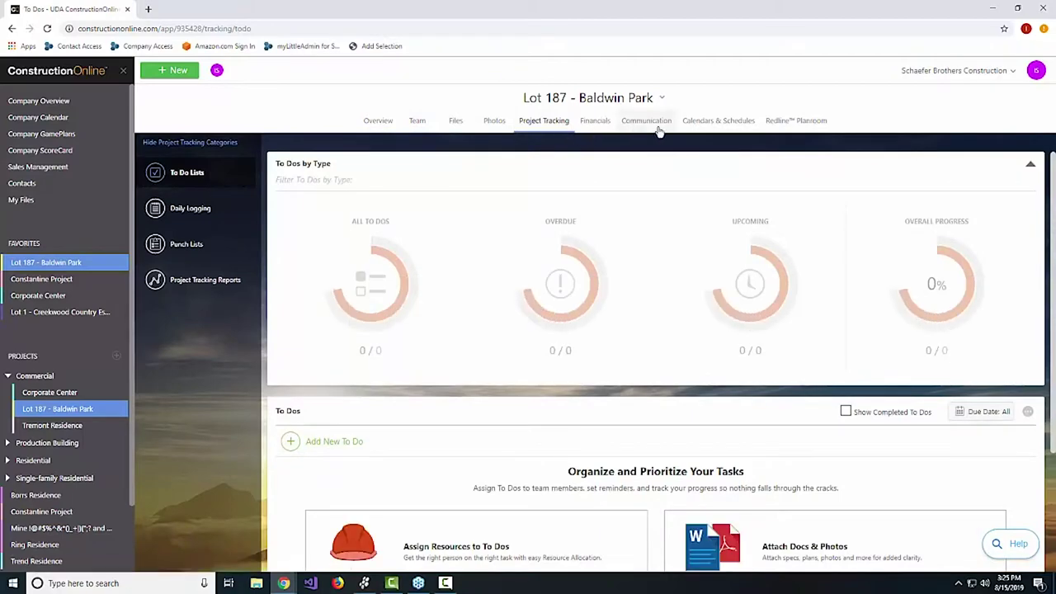
pyautogui.click(646, 121)
pyautogui.click(191, 216)
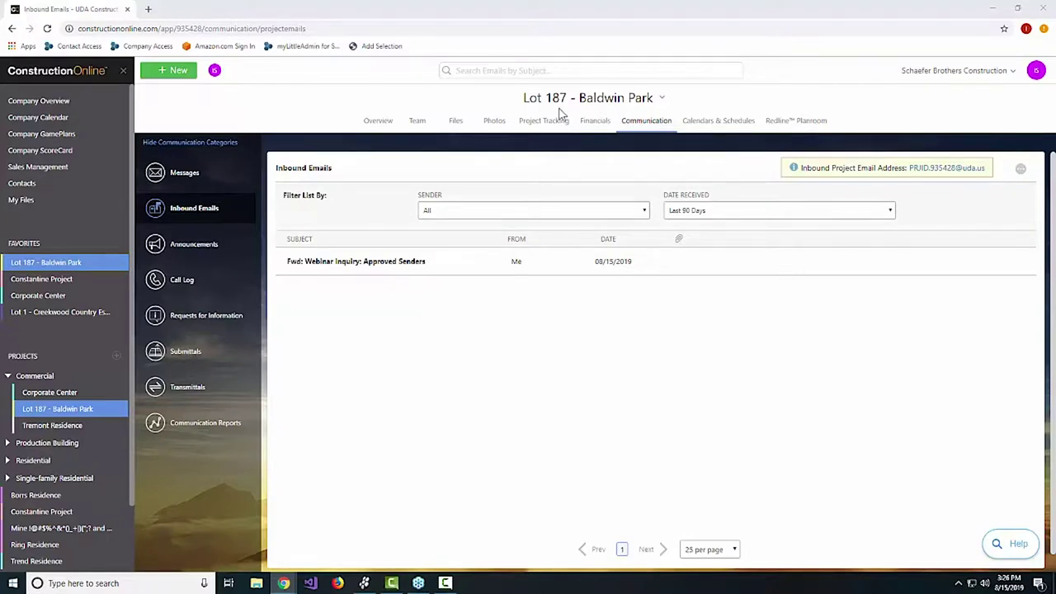
pyautogui.click(466, 70)
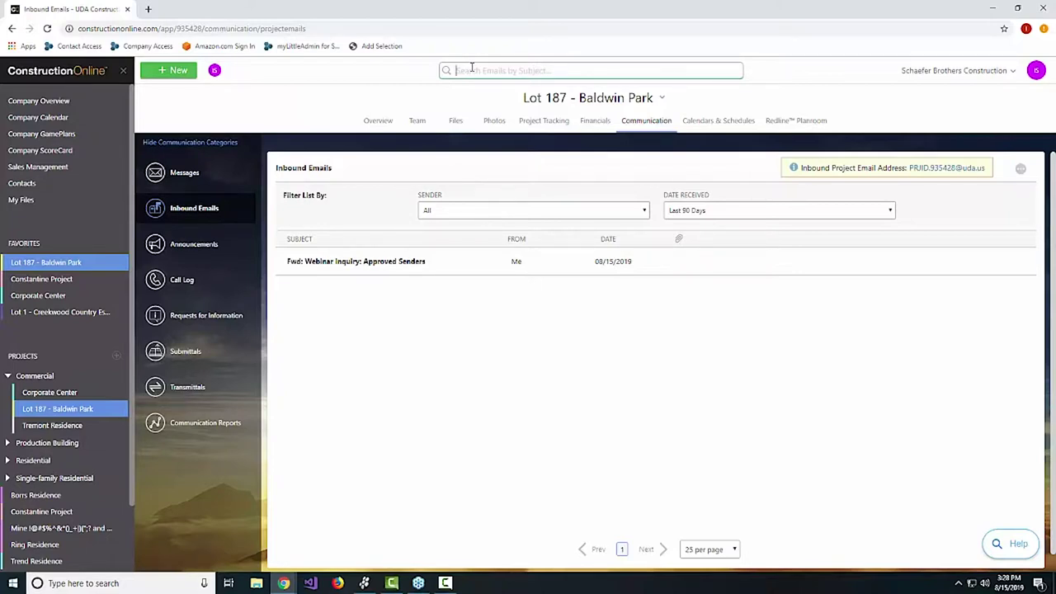
pyautogui.click(472, 69)
pyautogui.click(1020, 170)
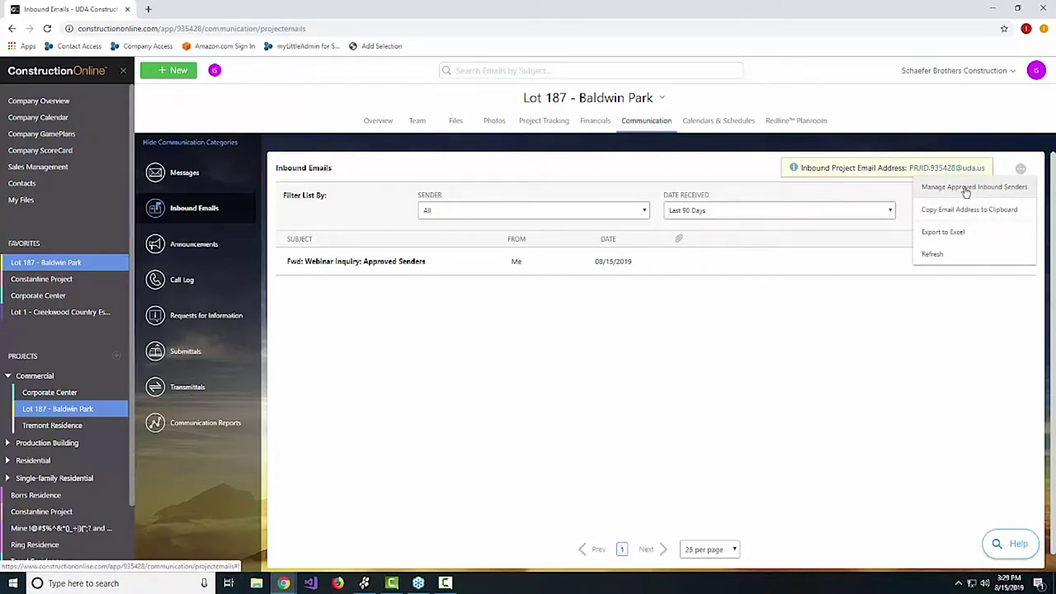
pyautogui.click(967, 189)
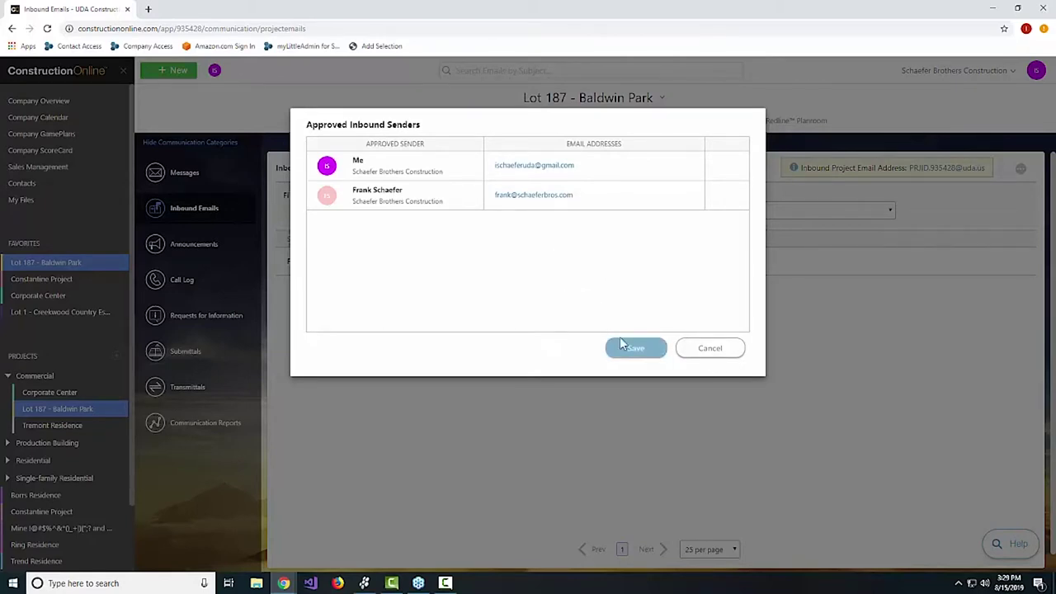
pyautogui.click(694, 348)
pyautogui.click(1021, 169)
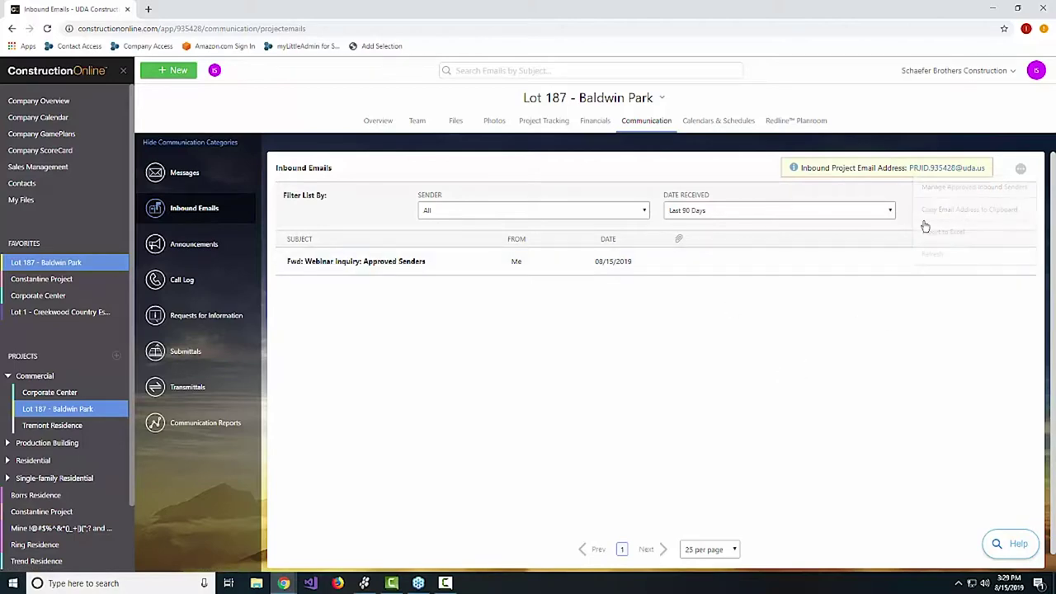
pyautogui.click(919, 169)
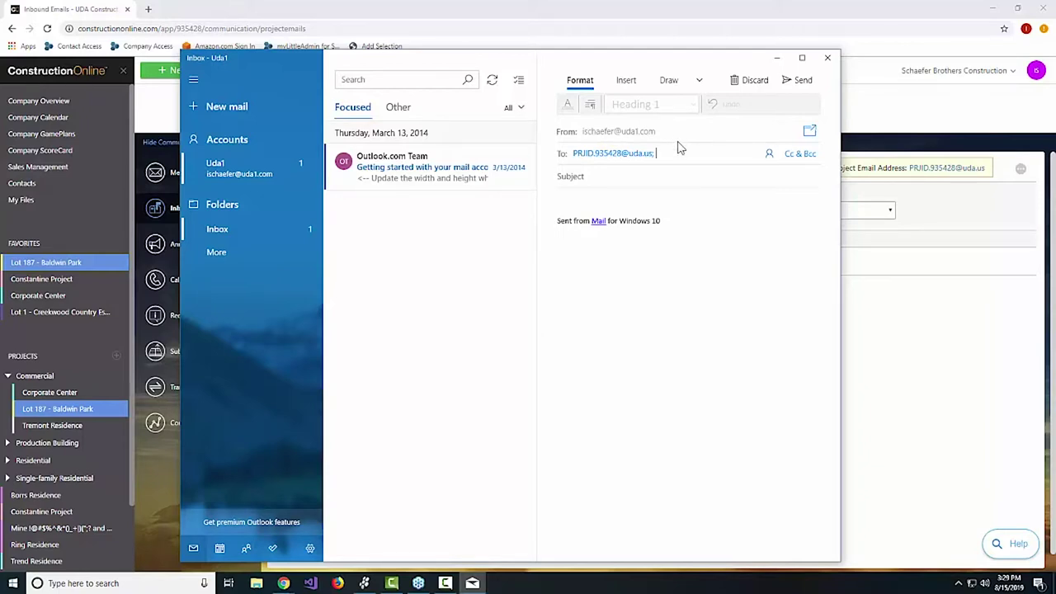
pyautogui.click(828, 57)
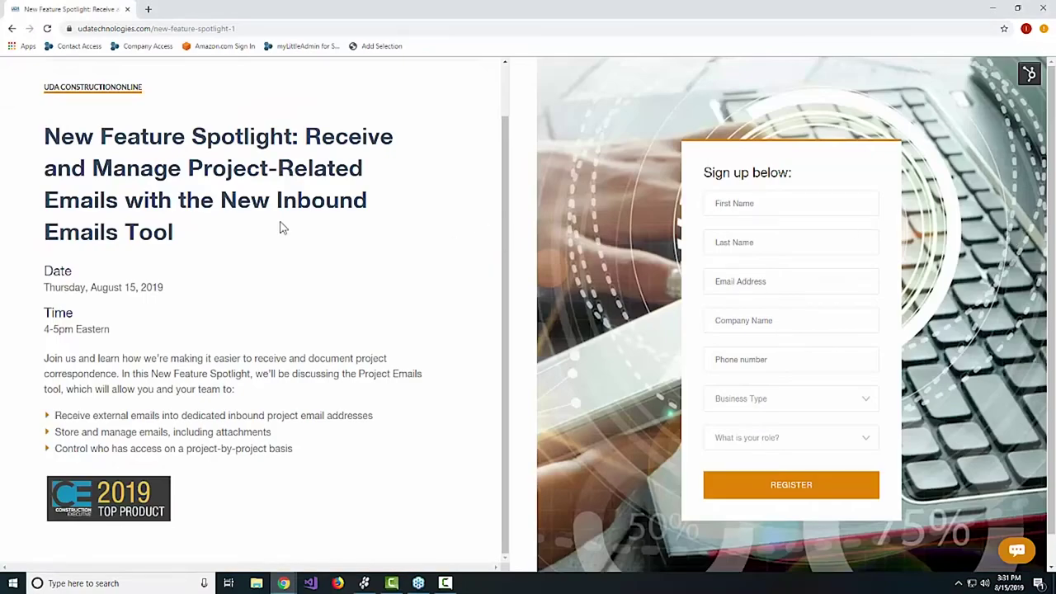
# Follow the link to UDA's Upcoming Events page listing upcoming webinars.
pyautogui.click(279, 227)
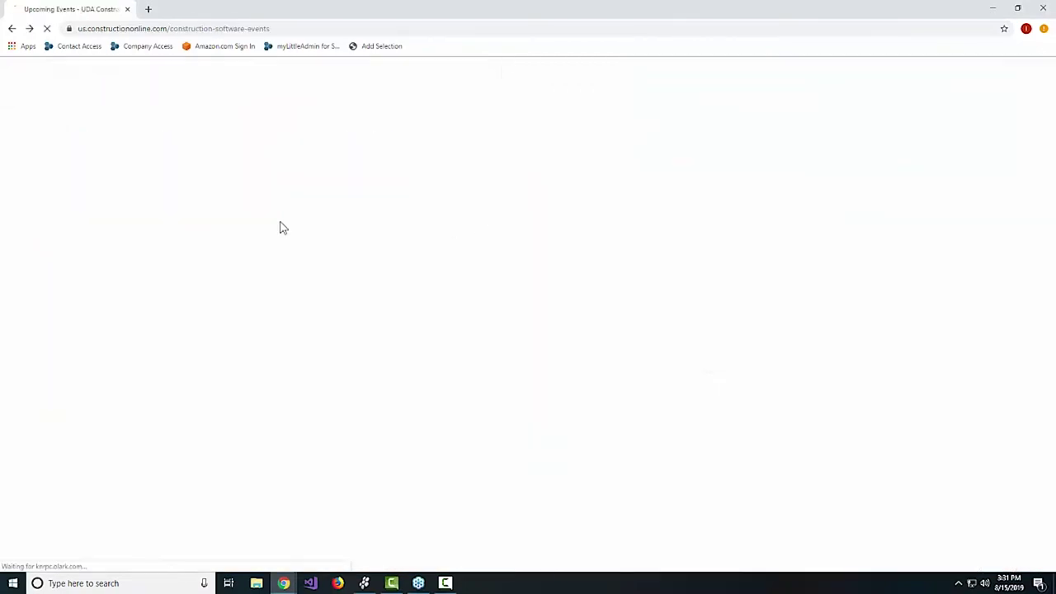
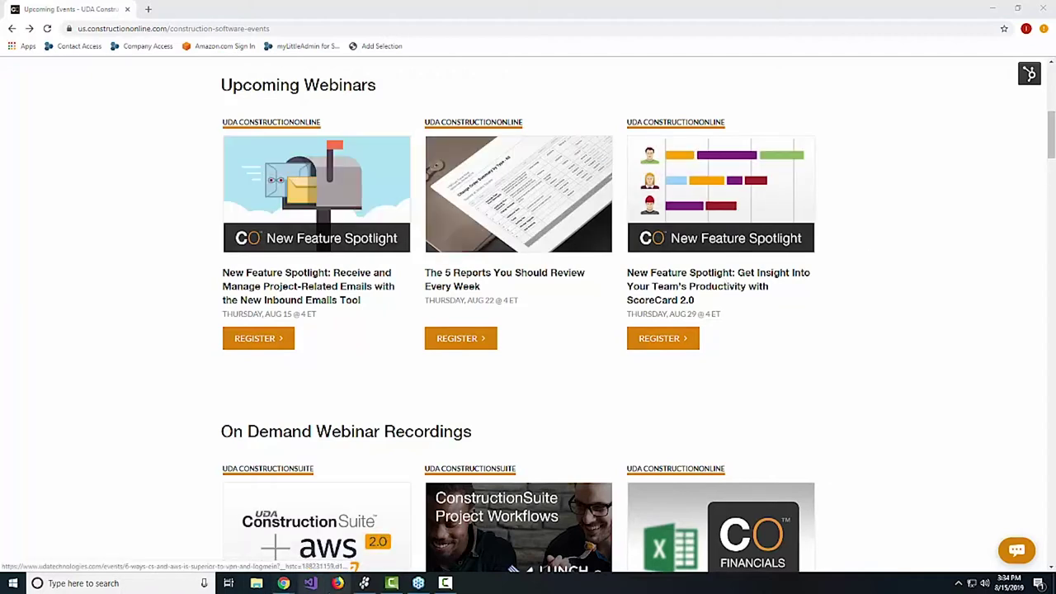
# Bring the Chrome window with the Lot 187 - Baldwin Park Inbound Emails list to the front.
pyautogui.moveTo(284, 584)
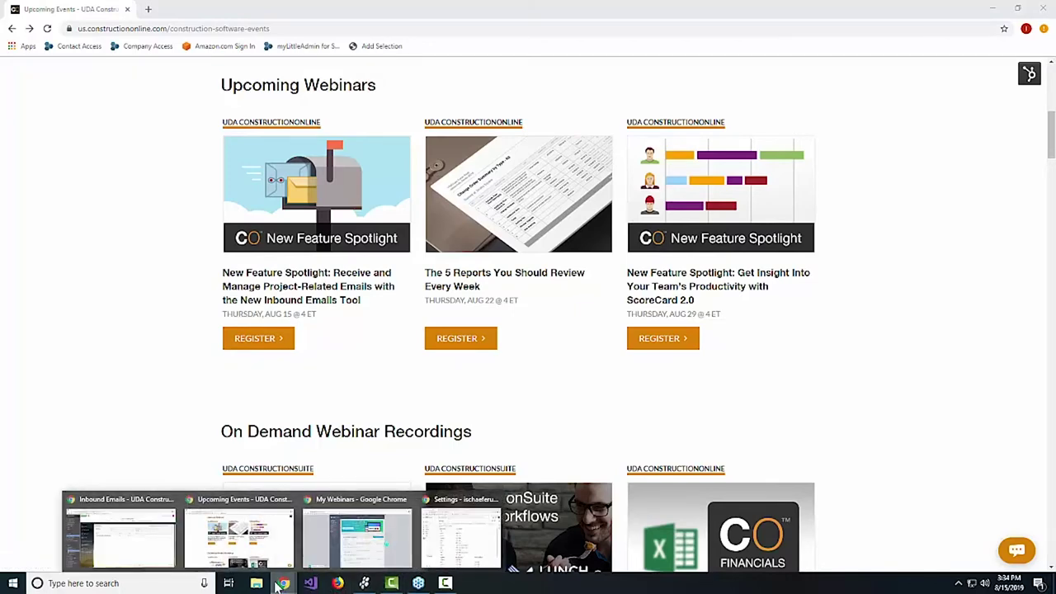
pyautogui.click(142, 553)
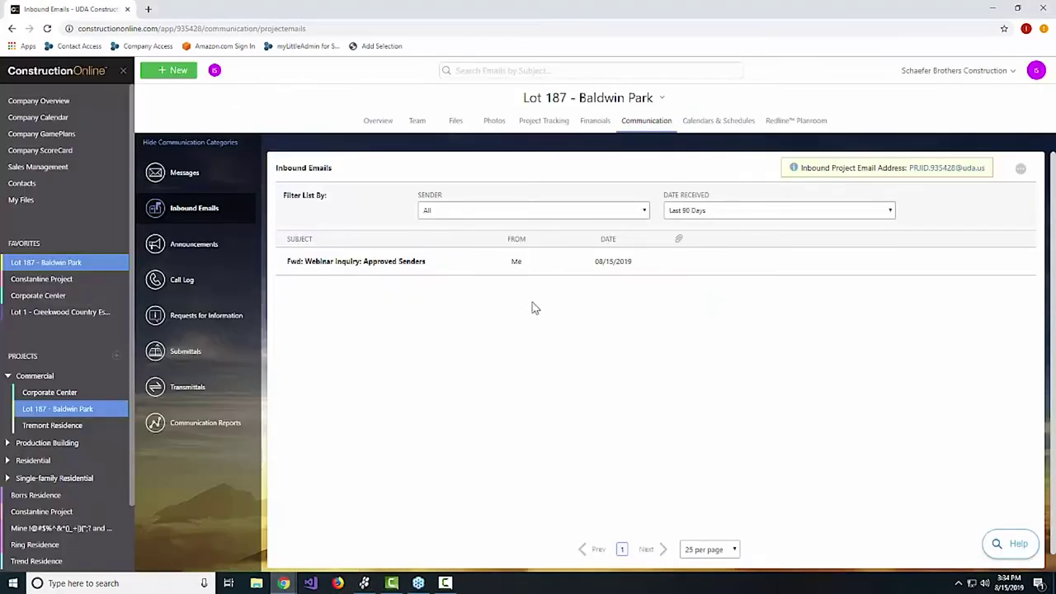
pyautogui.click(732, 263)
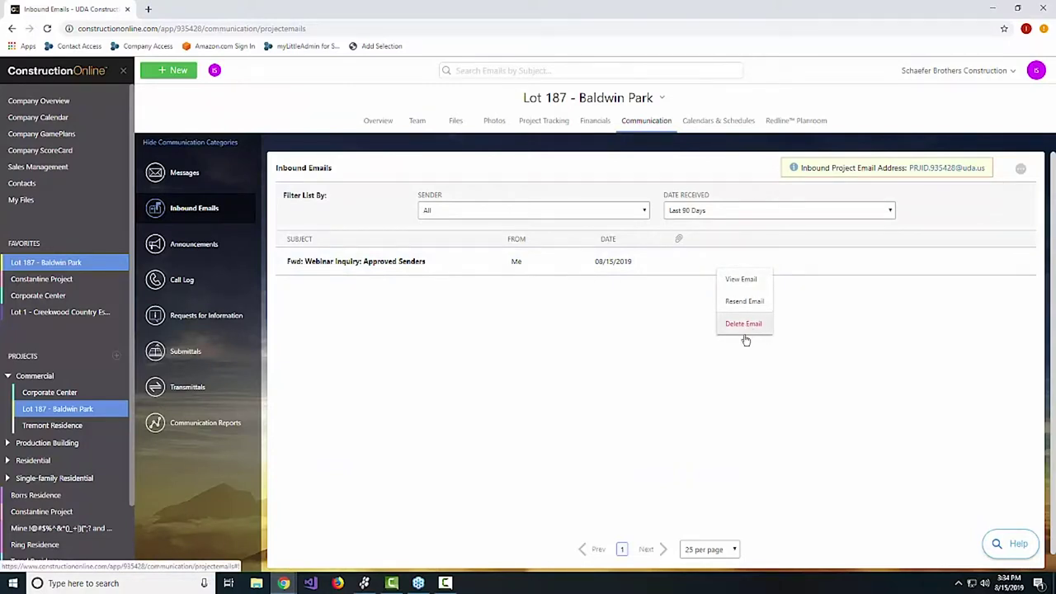
pyautogui.click(805, 424)
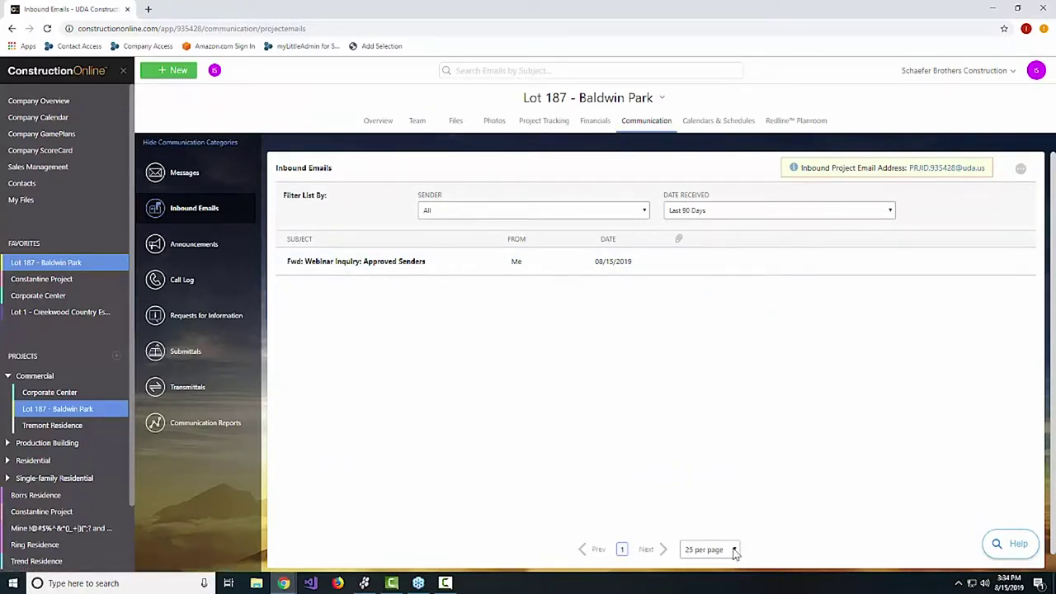
pyautogui.click(734, 550)
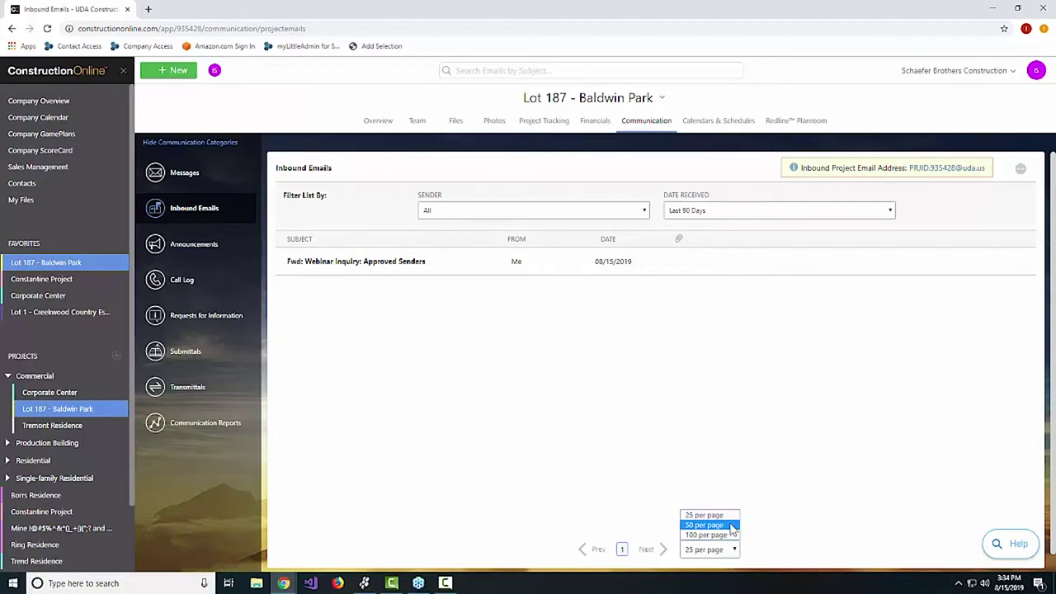
pyautogui.click(825, 418)
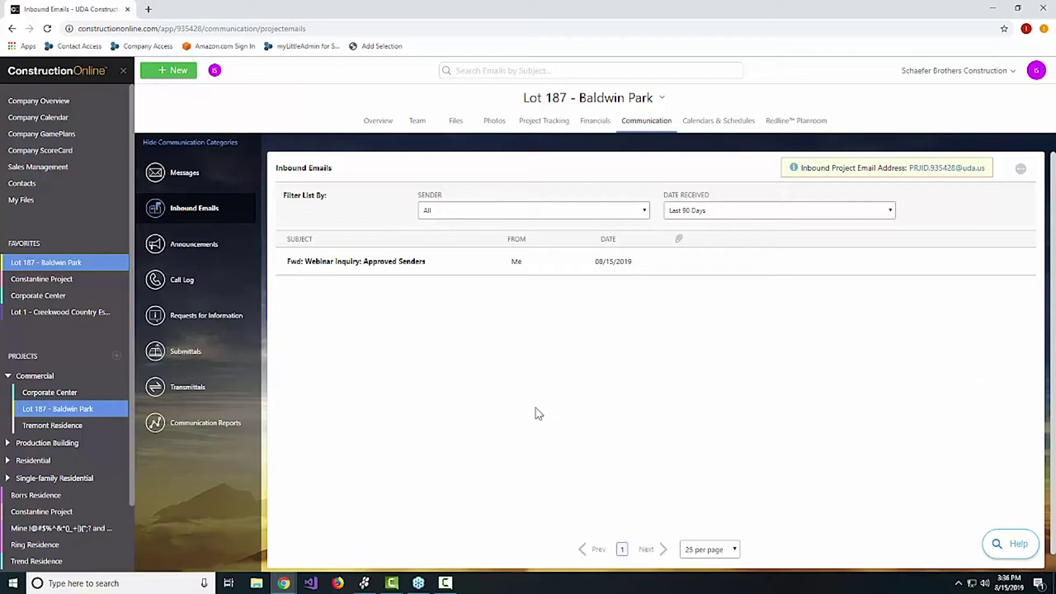
pyautogui.click(183, 176)
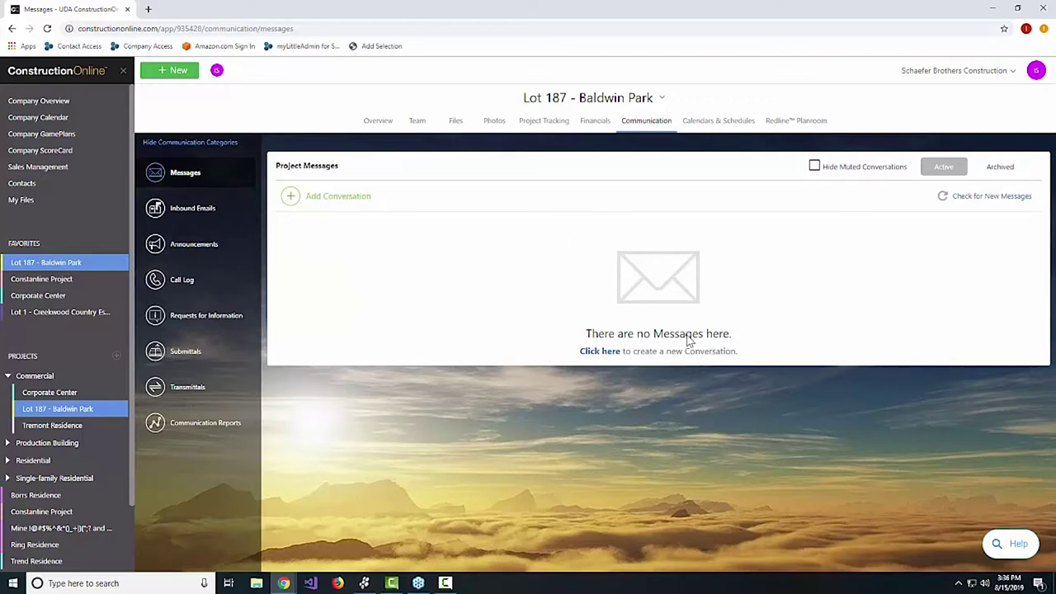
# Start a blank New Conversation in Lot 187 Project Messages, then head back toward Inbound Emails.
pyautogui.click(601, 351)
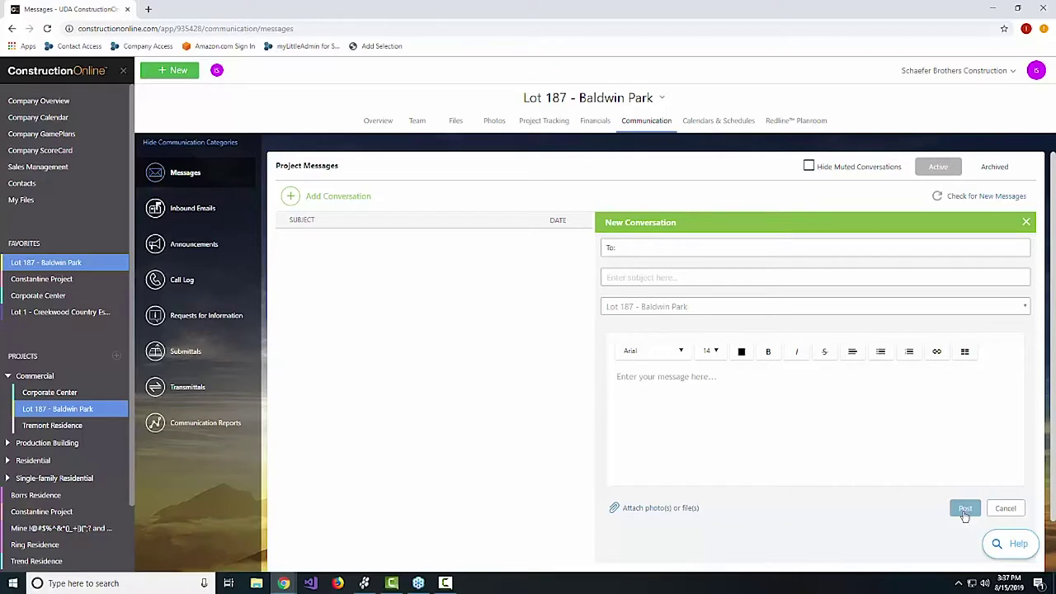
pyautogui.click(190, 210)
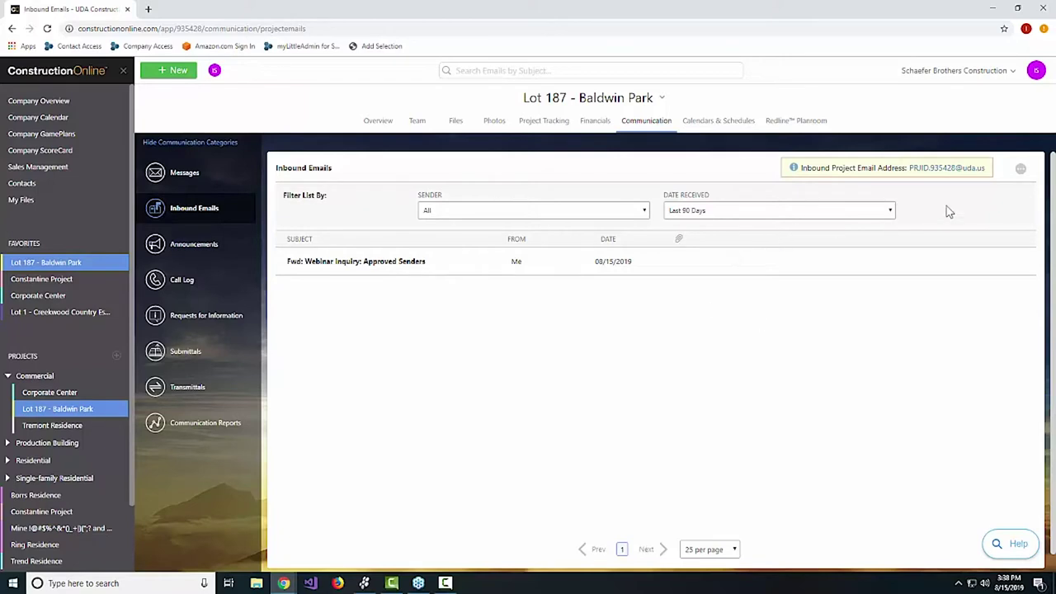
# Export the Inbound Emails list to 'Lot 187 - Baldwin Park - Inbound Emails.xlsx' and open it in Excel.
pyautogui.click(1021, 170)
pyautogui.click(962, 233)
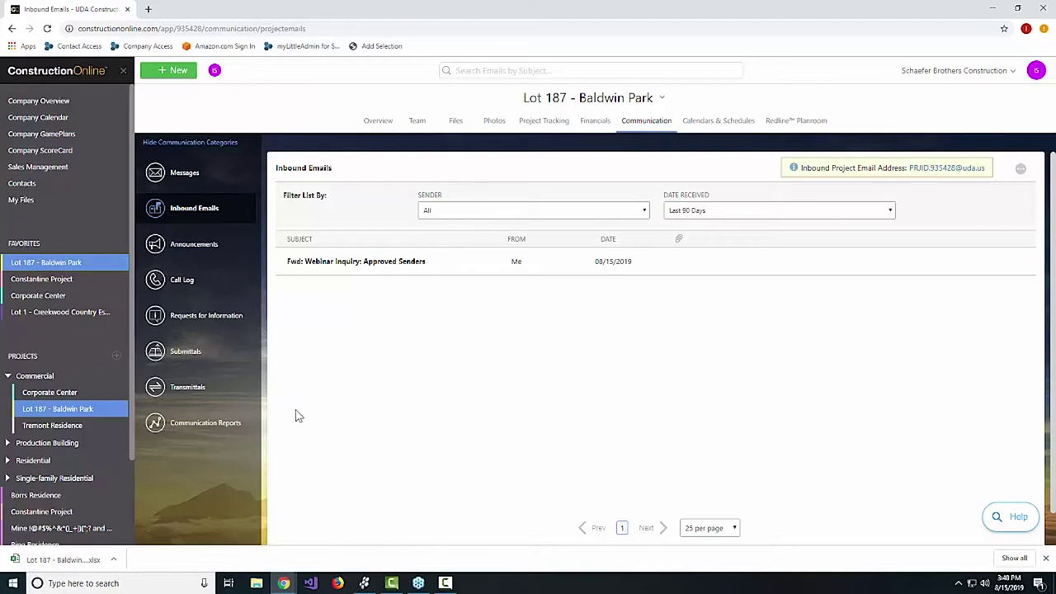
pyautogui.click(93, 566)
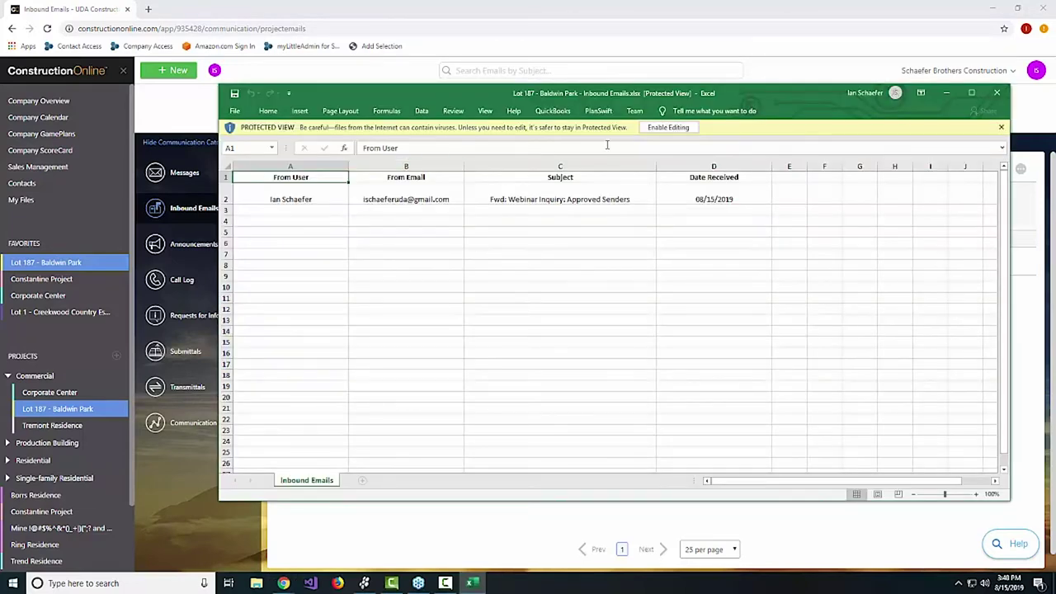
# Close the exported Inbound Emails workbook in Excel after checking its single email row.
pyautogui.click(998, 93)
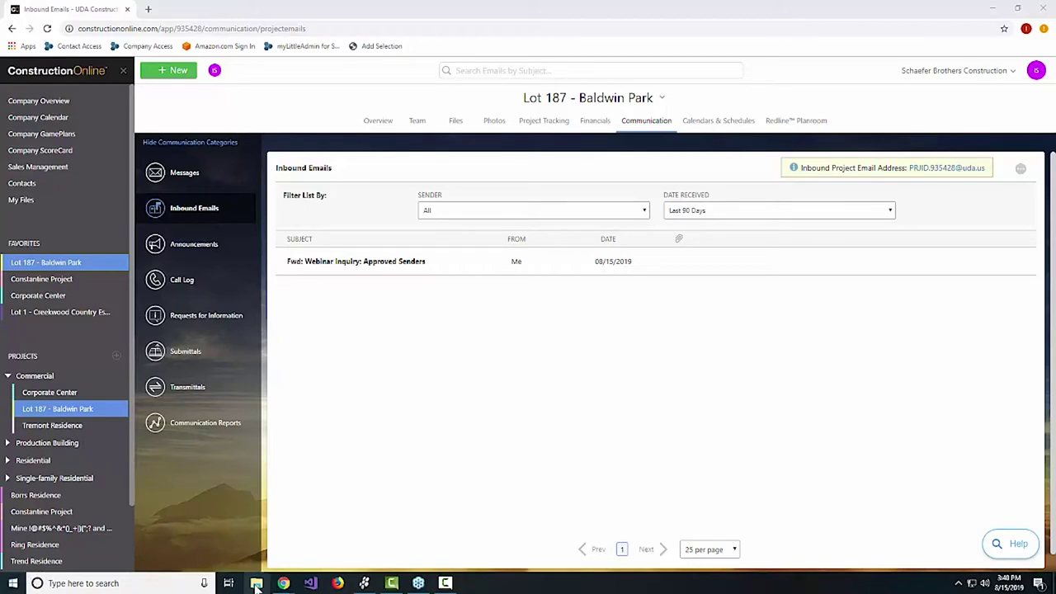
# Export the Lot 187 - Baldwin Park Inbound Emails list to Excel again from the ellipsis menu.
pyautogui.click(1021, 171)
pyautogui.click(953, 233)
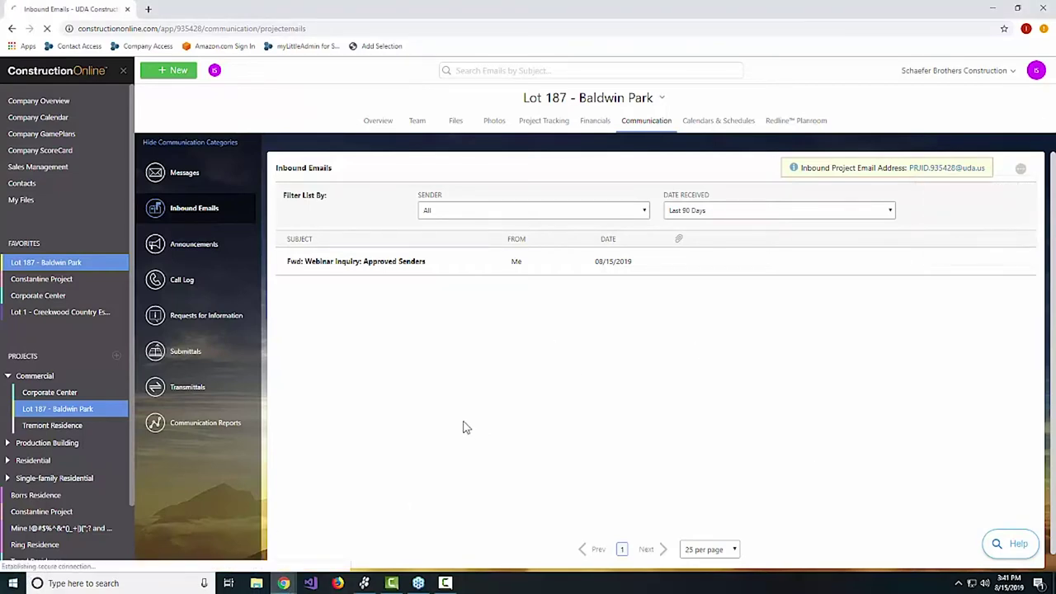
# Open 'Inbound Emails (1).xlsx', dismiss its Protected View bar and move the Excel window down.
pyautogui.click(37, 562)
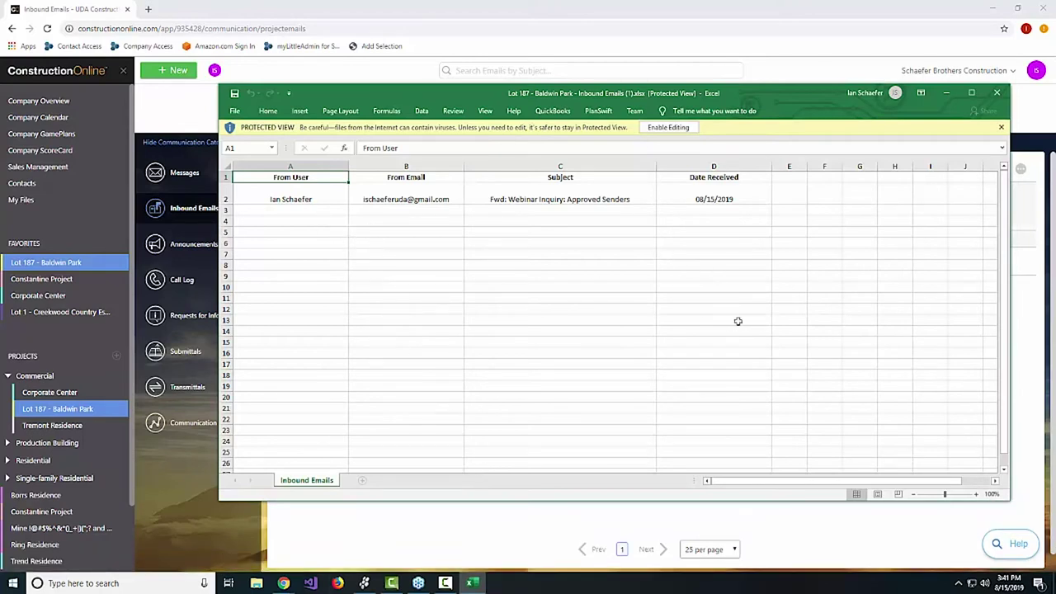
pyautogui.moveTo(755, 485); pyautogui.dragTo(828, 485)
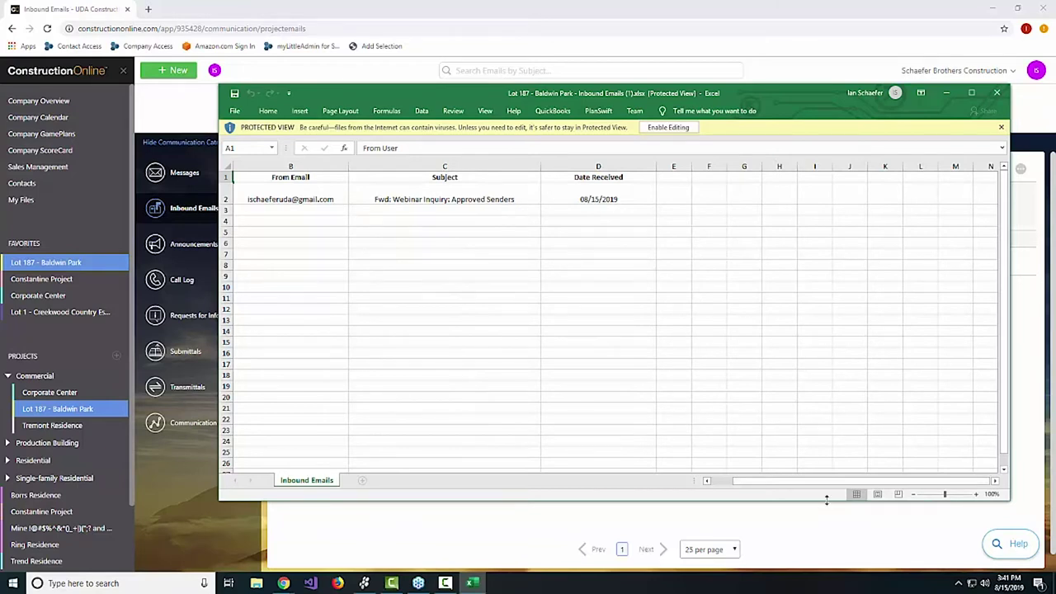
pyautogui.moveTo(817, 484); pyautogui.dragTo(797, 484)
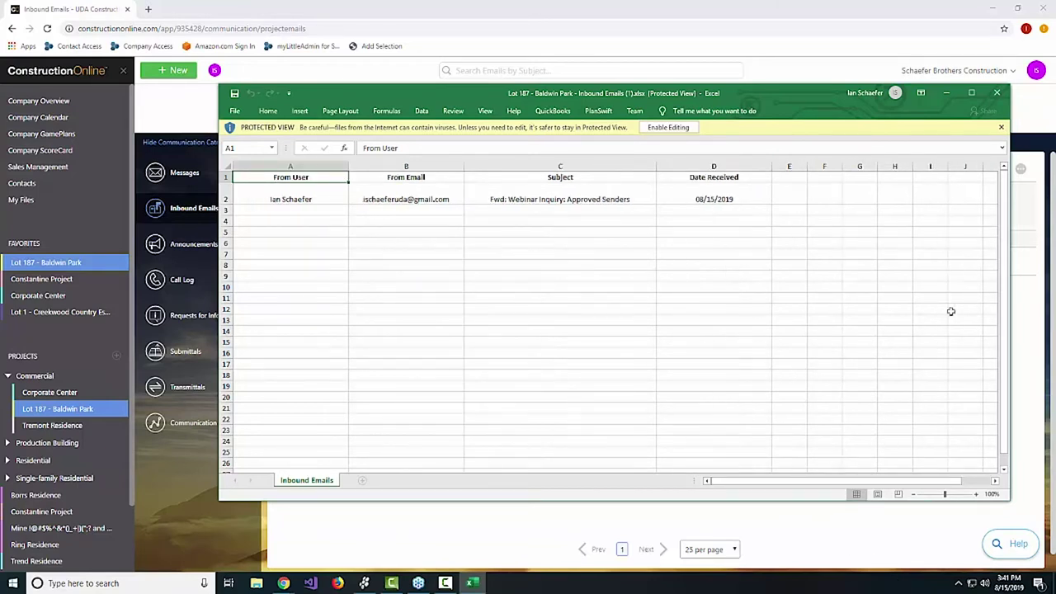
pyautogui.click(1001, 127)
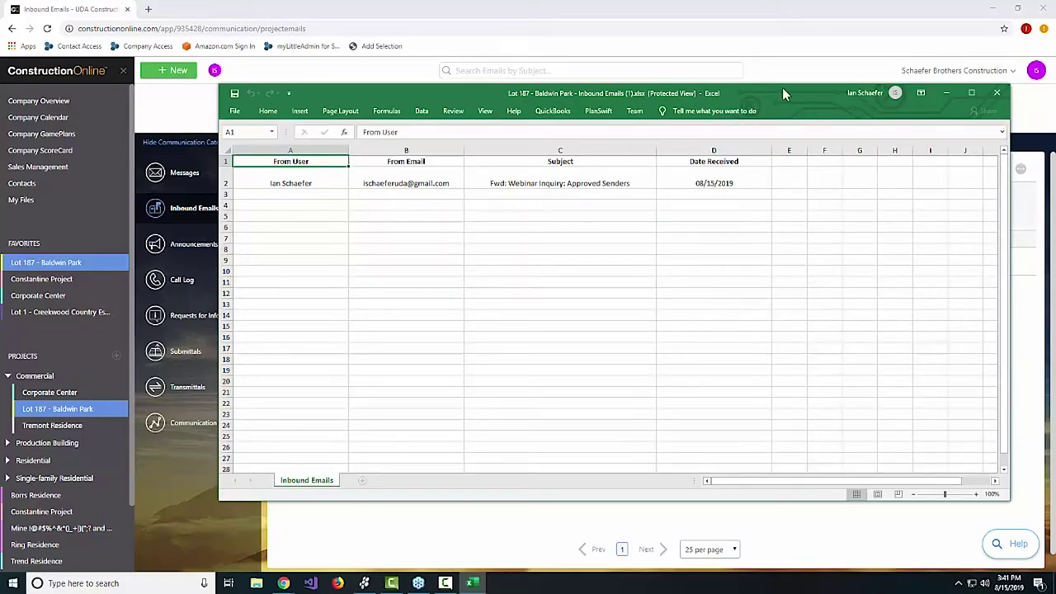
pyautogui.moveTo(794, 89); pyautogui.dragTo(736, 440)
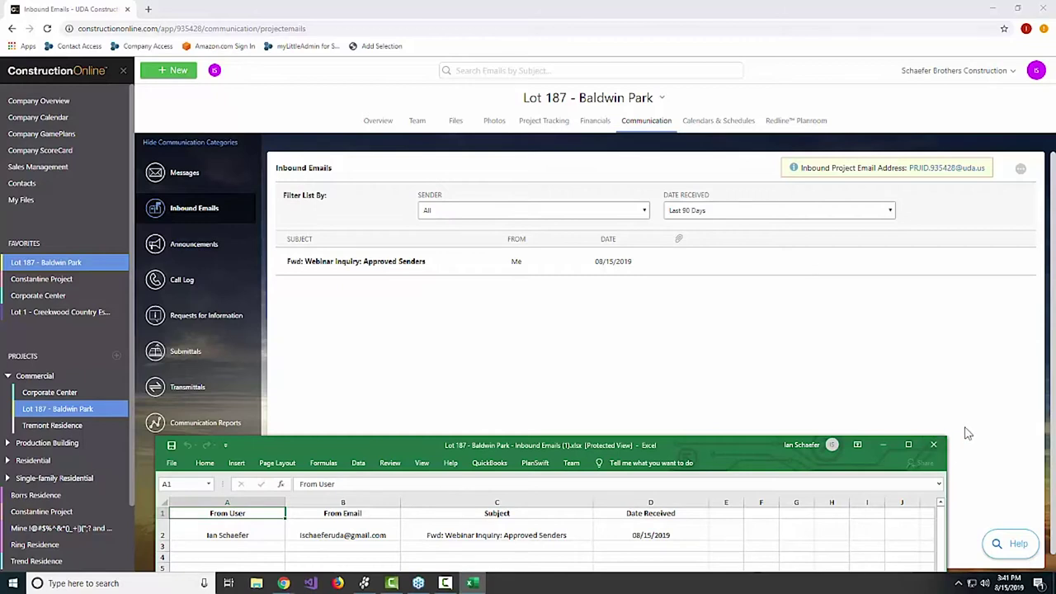
# Close the re-exported workbook and switch to the empty Lot 187 Project Messages page.
pyautogui.click(933, 445)
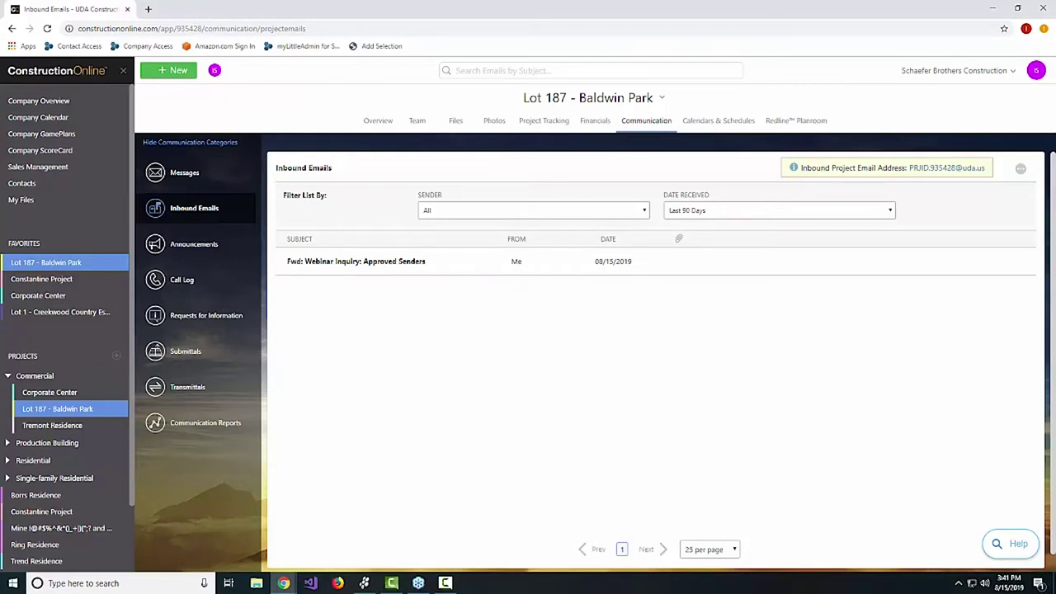
pyautogui.click(196, 173)
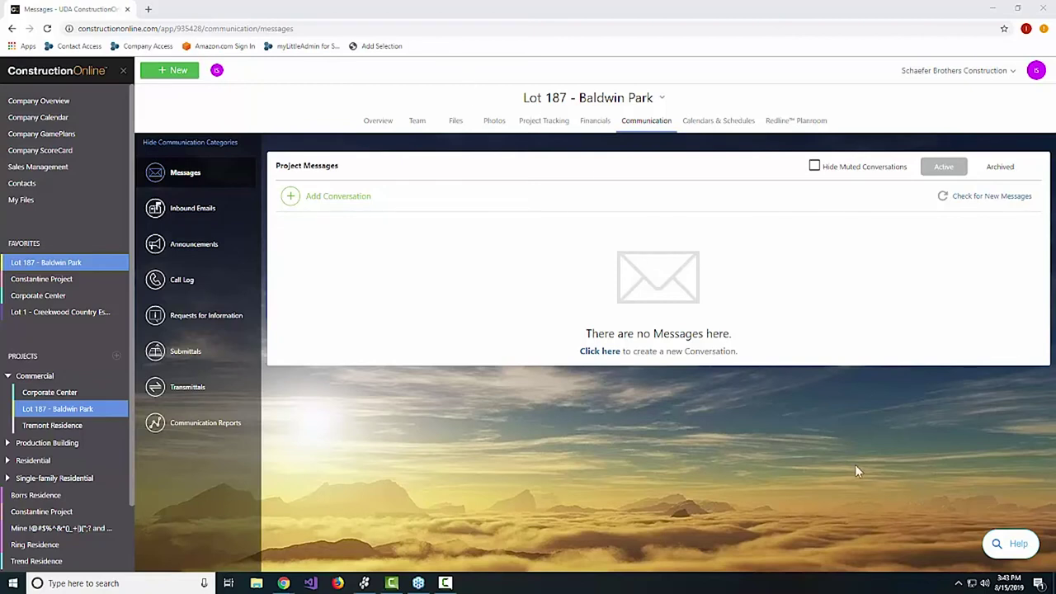
# Go back to the Inbound Emails list with the forwarded 08/15/2019 webinar inquiry.
pyautogui.click(198, 213)
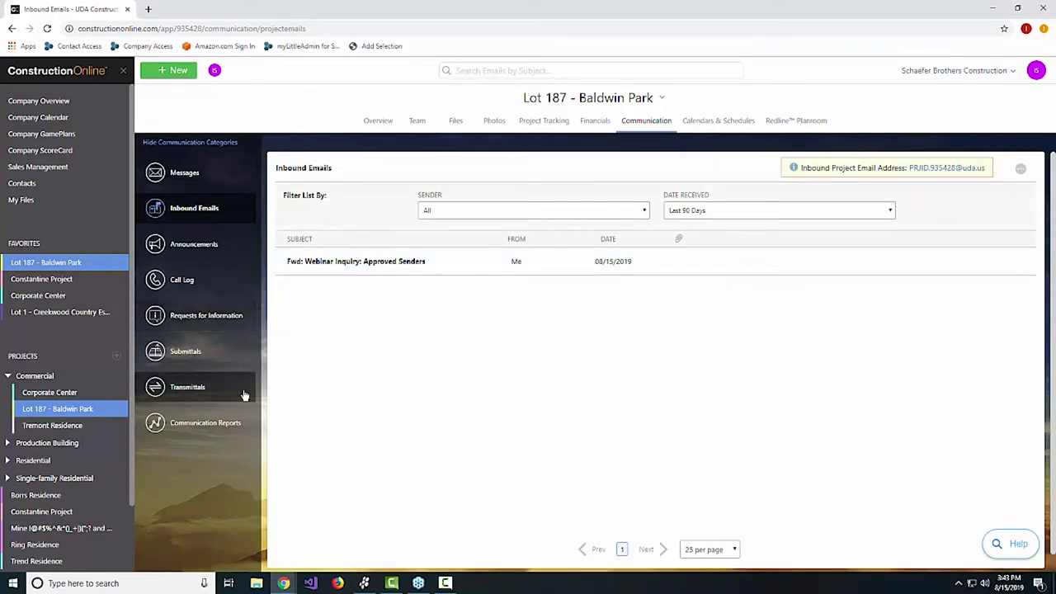
pyautogui.rightClick(334, 240)
pyautogui.click(646, 343)
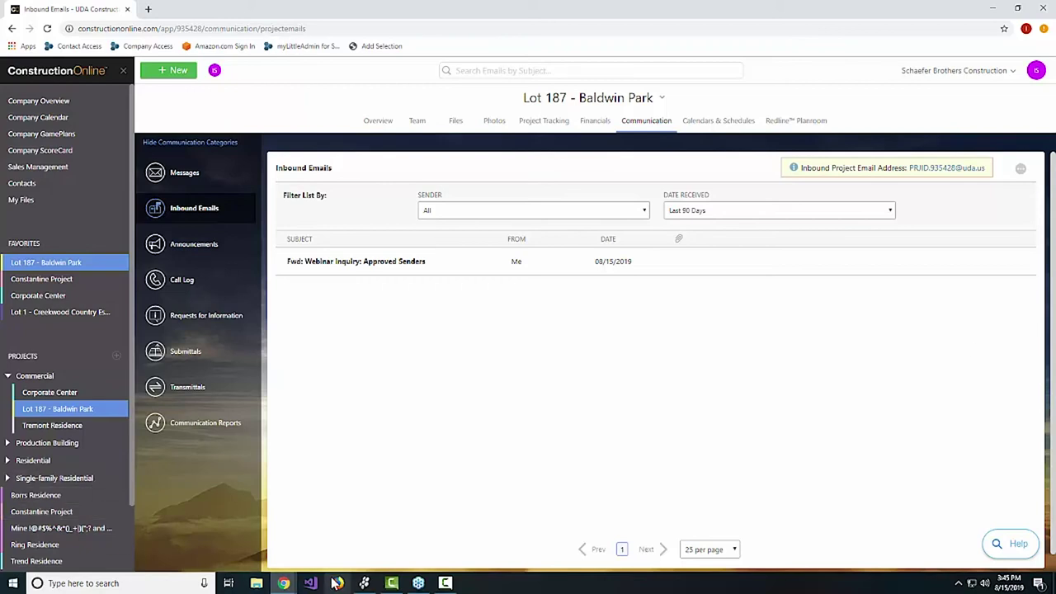
# Switch to the Upcoming Events window and browse the Aug 15, 22 and 29 webinars.
pyautogui.moveTo(287, 584)
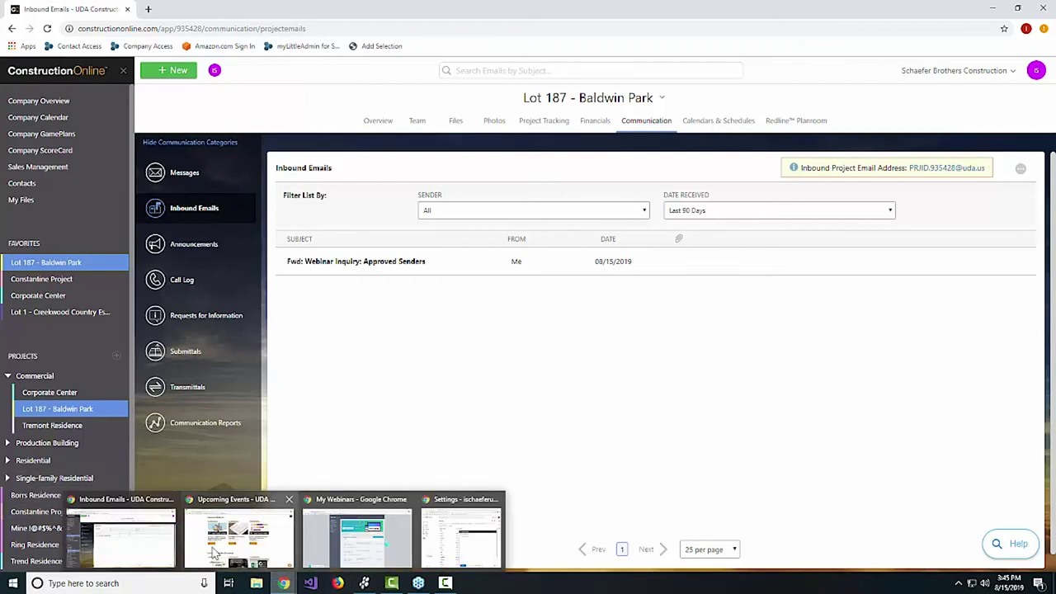
pyautogui.click(211, 553)
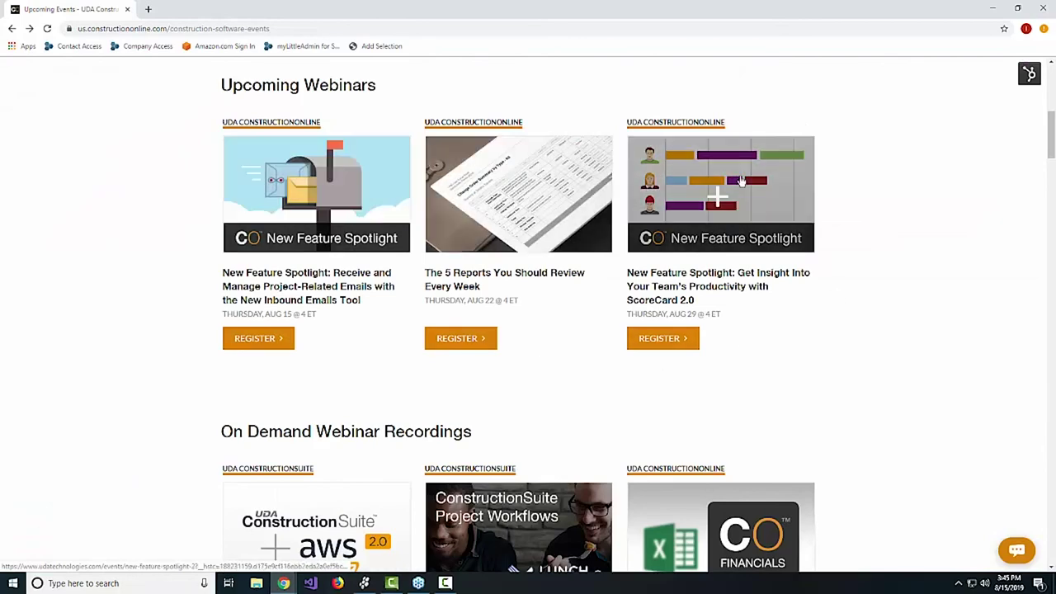
pyautogui.scroll(-3, 740, 319)
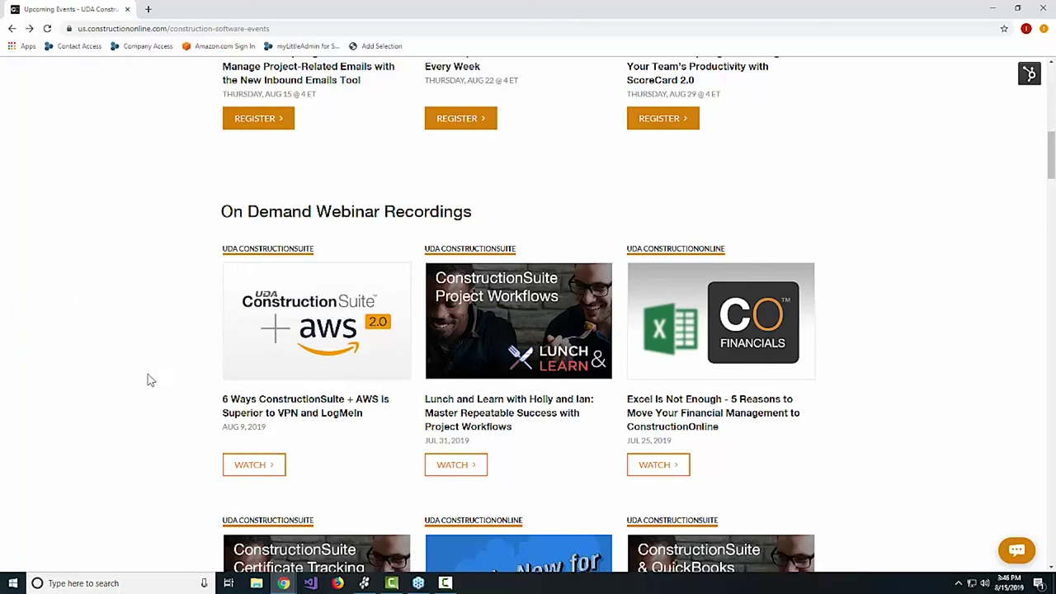
pyautogui.scroll(-2, 939, 468)
pyautogui.scroll(-10, 939, 468)
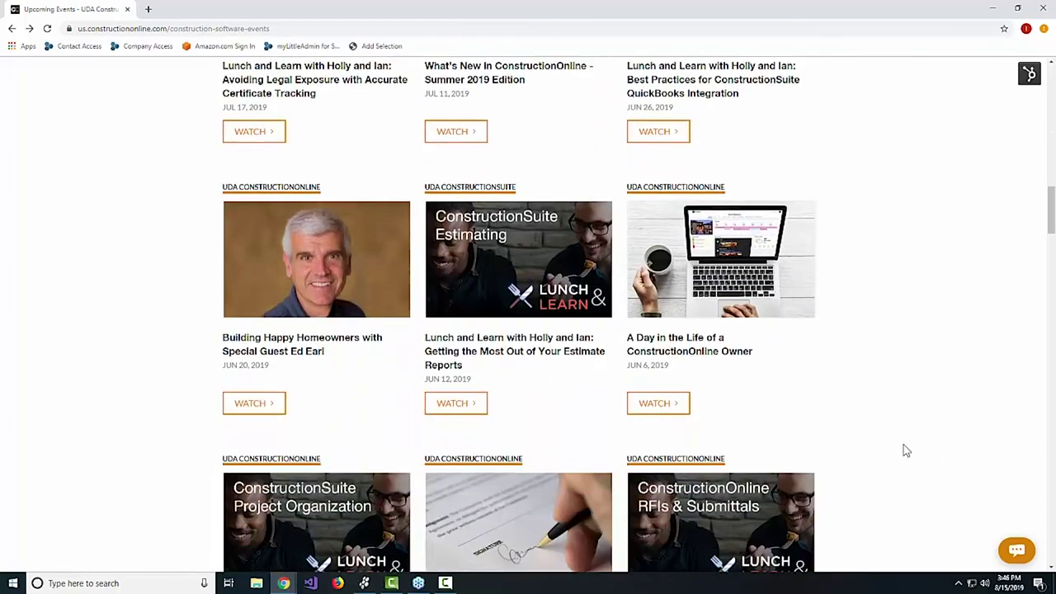
pyautogui.scroll(-2, 893, 460)
pyautogui.scroll(10, 883, 455)
pyautogui.scroll(10, 873, 449)
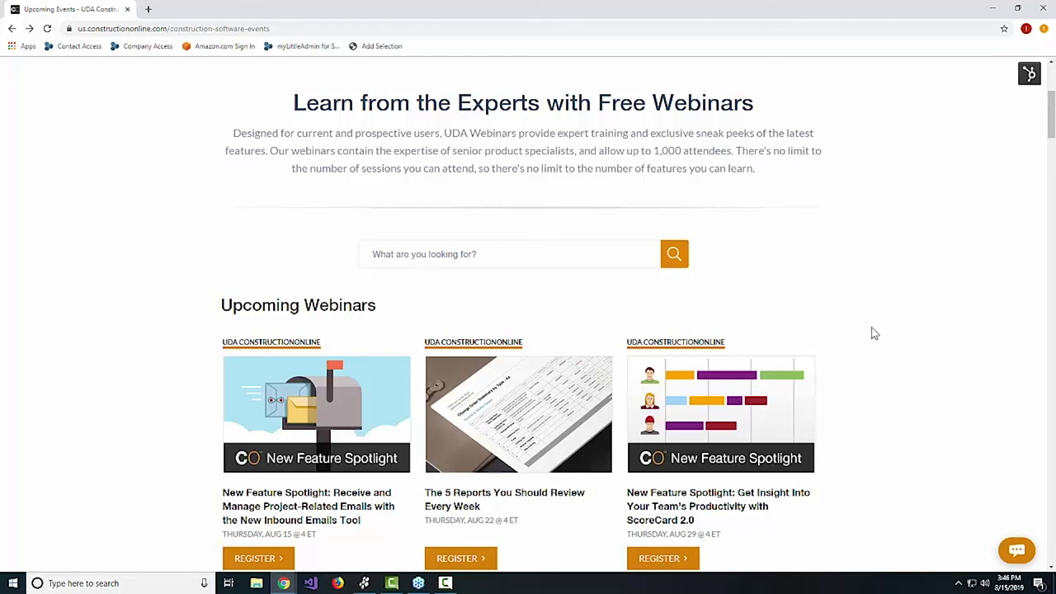
pyautogui.scroll(-1, 861, 476)
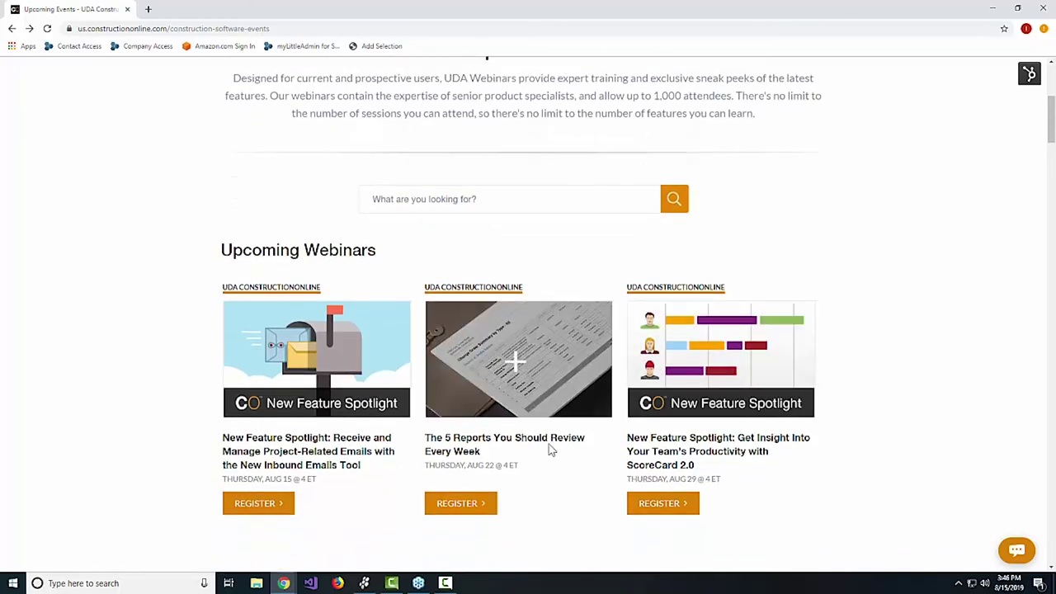